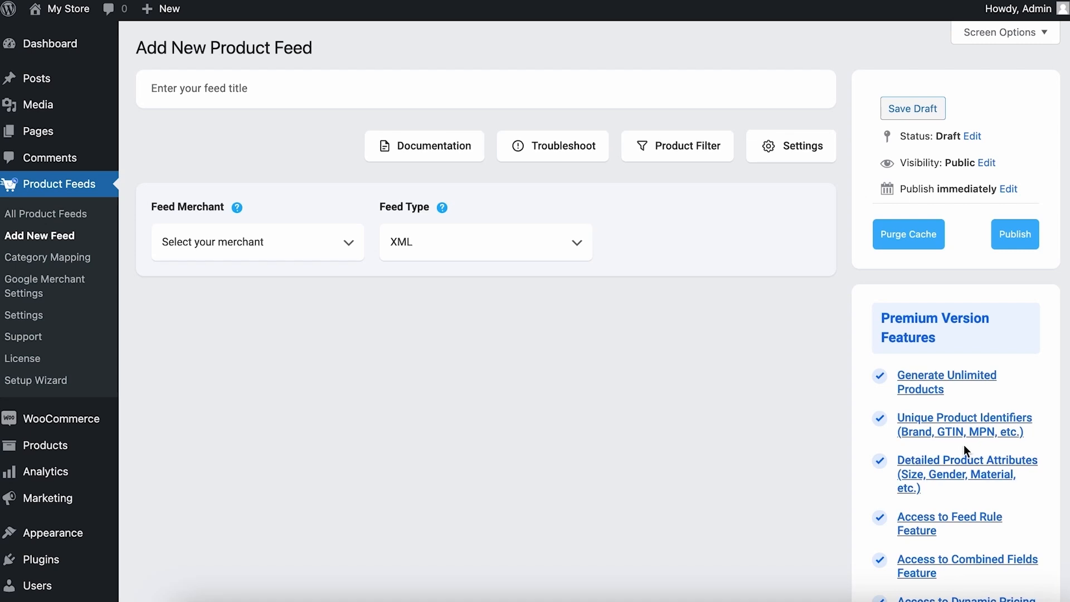
Search the feed merchants for "tik" and select TikTok Ads as the feed merchant
click(350, 244)
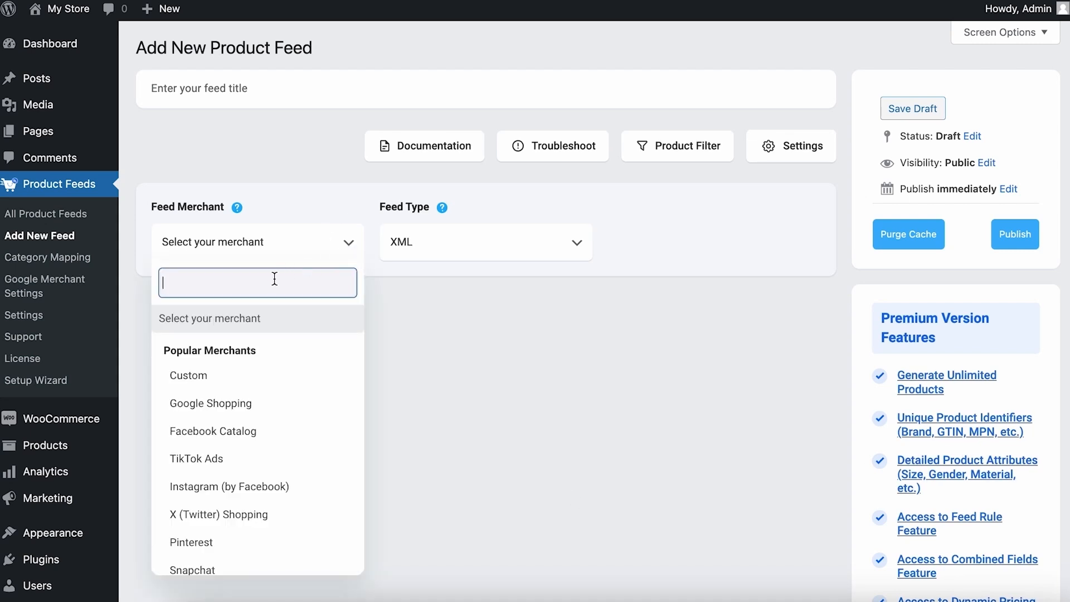
text(tik)
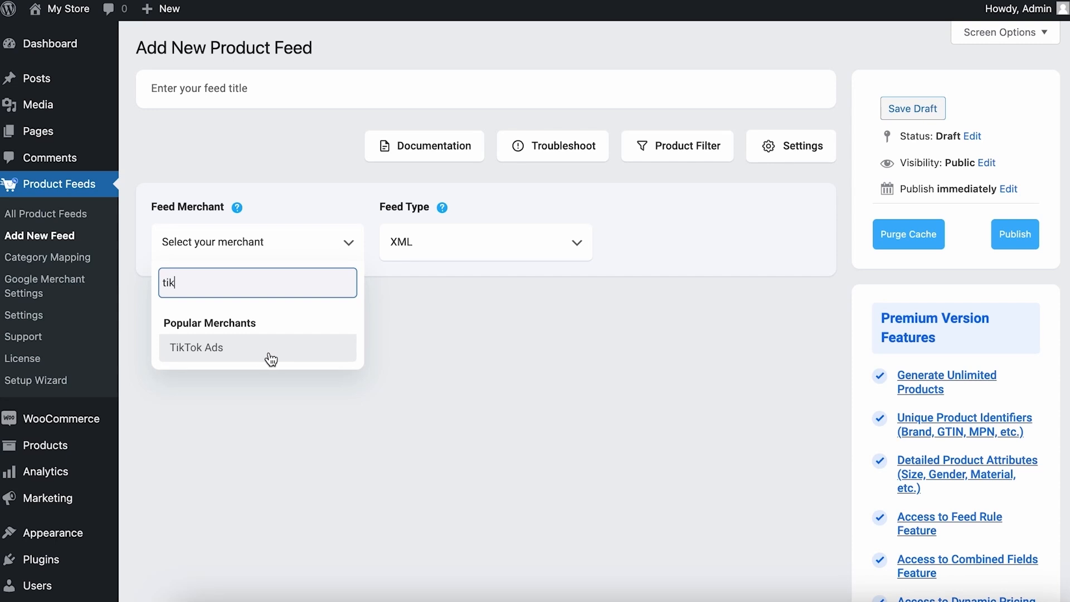
click(273, 358)
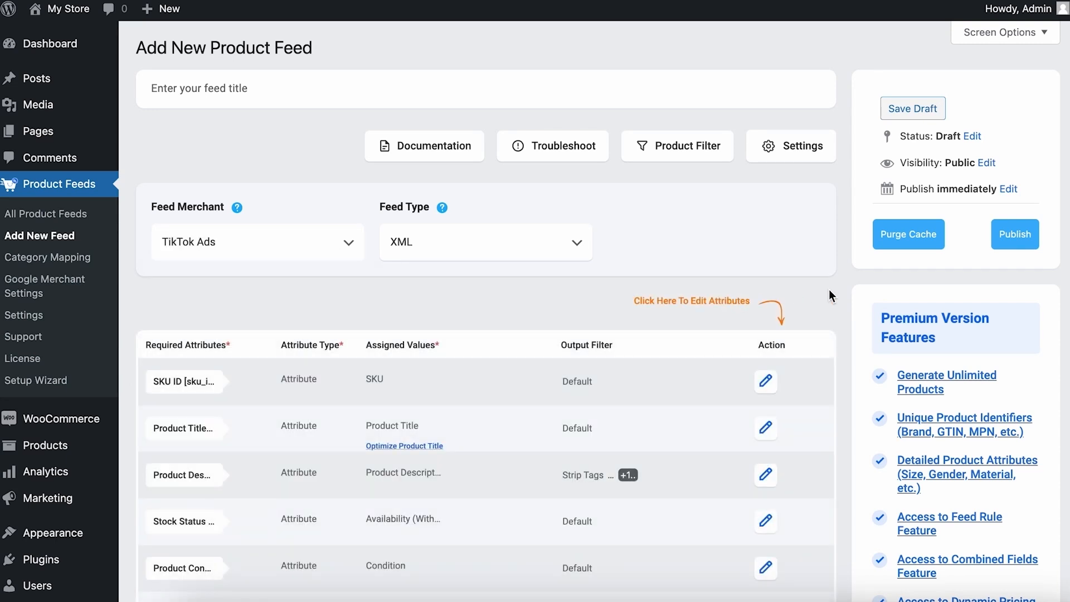
Review the required attributes of the TikTok Ads feed, including their types, assigned values and output filters
scroll(829, 291, down, 6)
scroll(824, 293, down, 1)
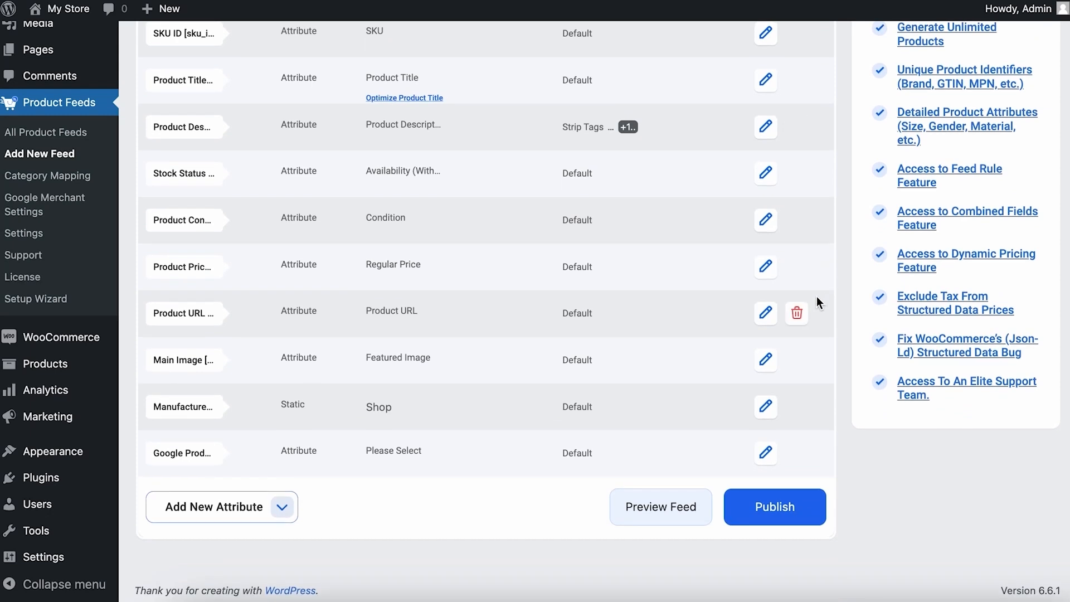
scroll(817, 296, up, 7)
scroll(817, 295, down, 5)
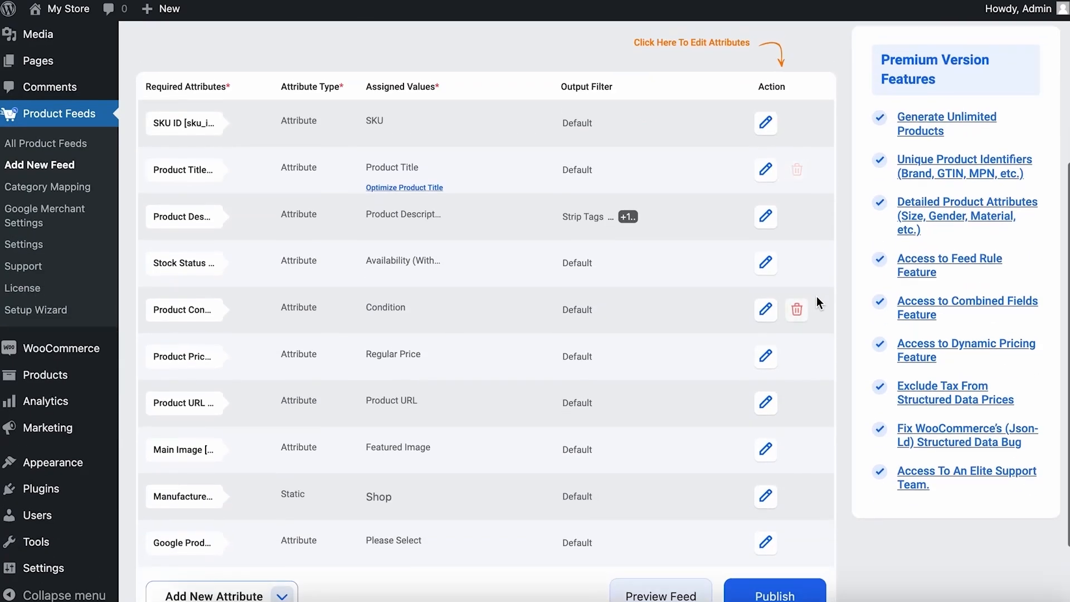
scroll(817, 296, up, 1)
scroll(817, 296, down, 2)
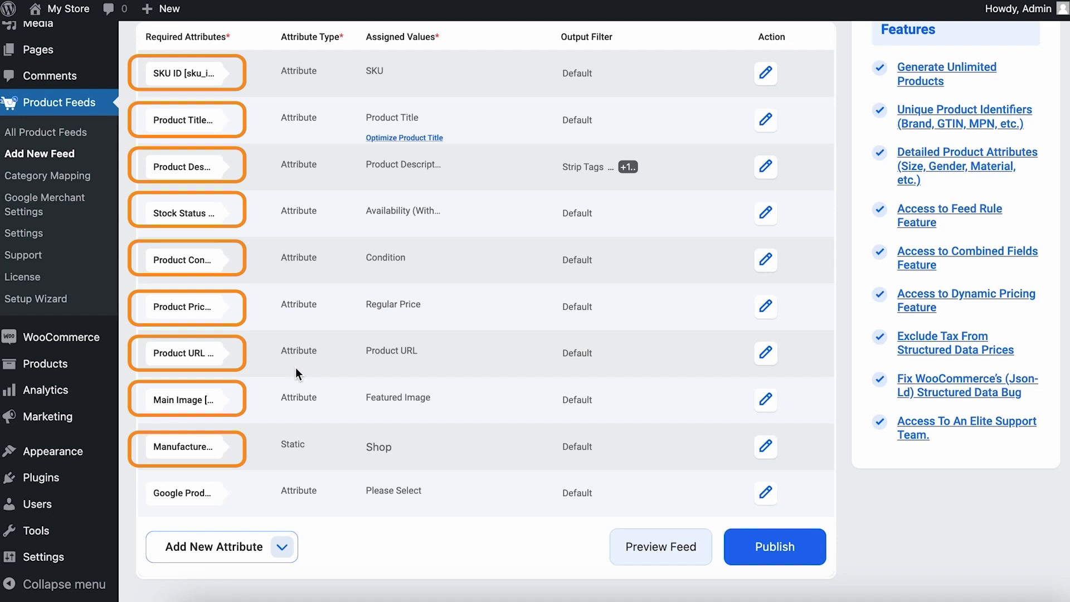
scroll(296, 369, down, 1)
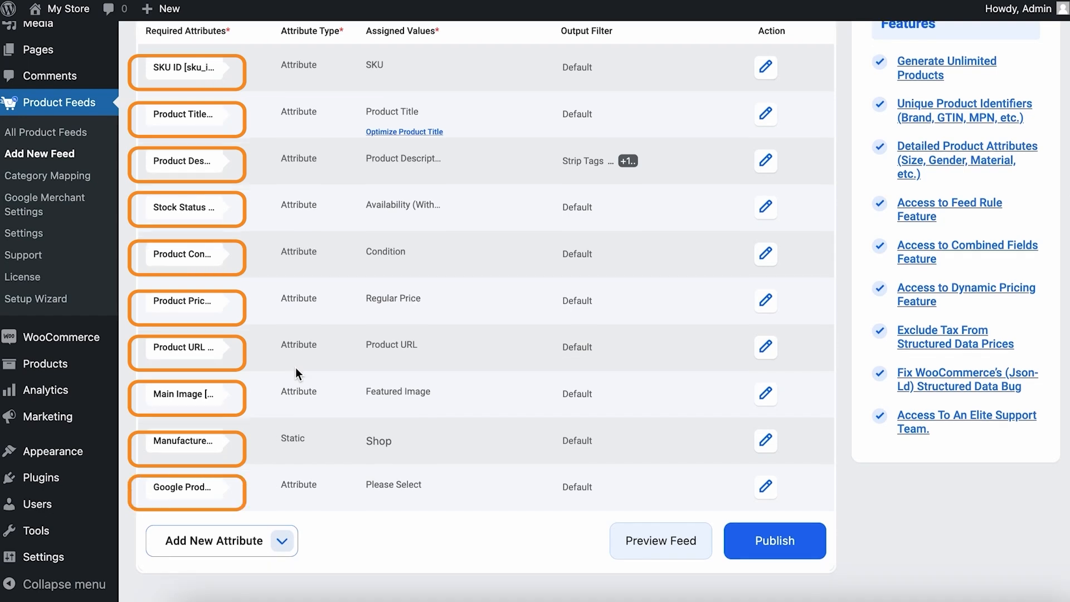
scroll(295, 373, up, 3)
Open the SKU ID attribute for editing, examine its output filter options and confirm the row
mouse_move(740, 168)
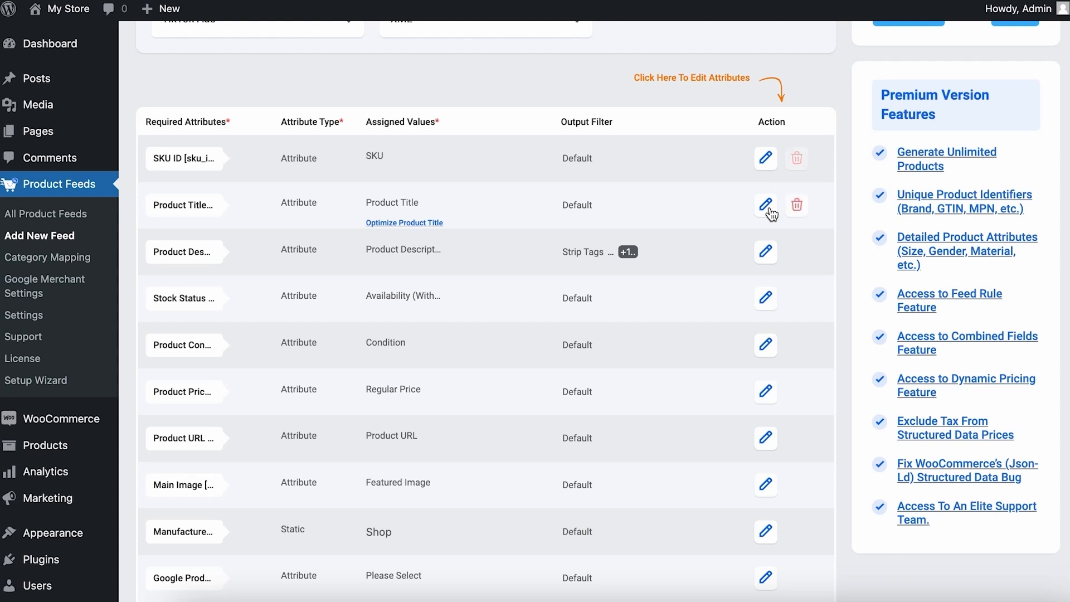
click(771, 163)
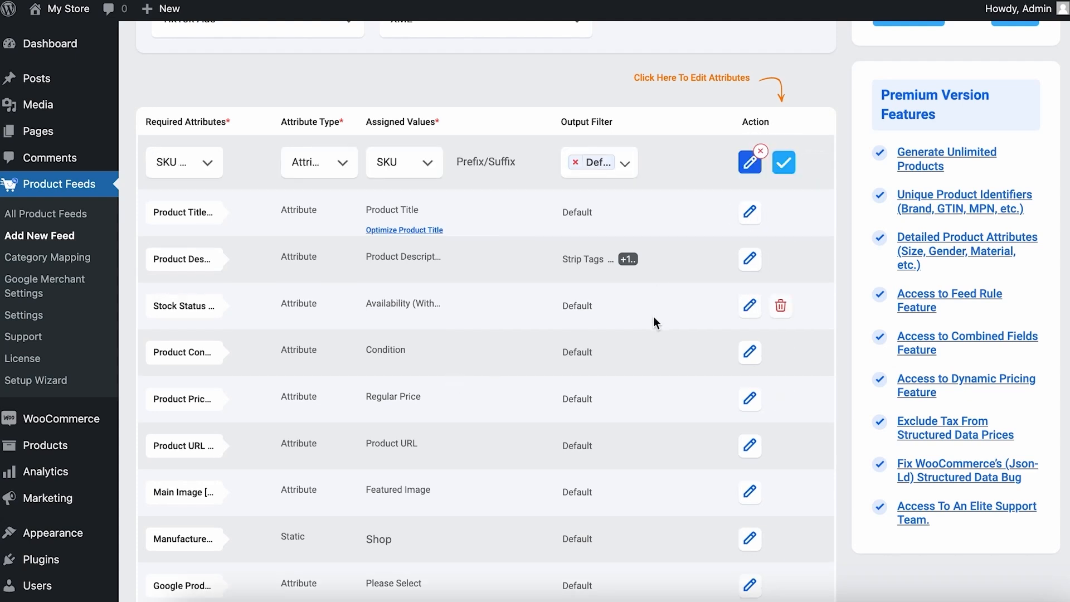
scroll(653, 317, down, 1)
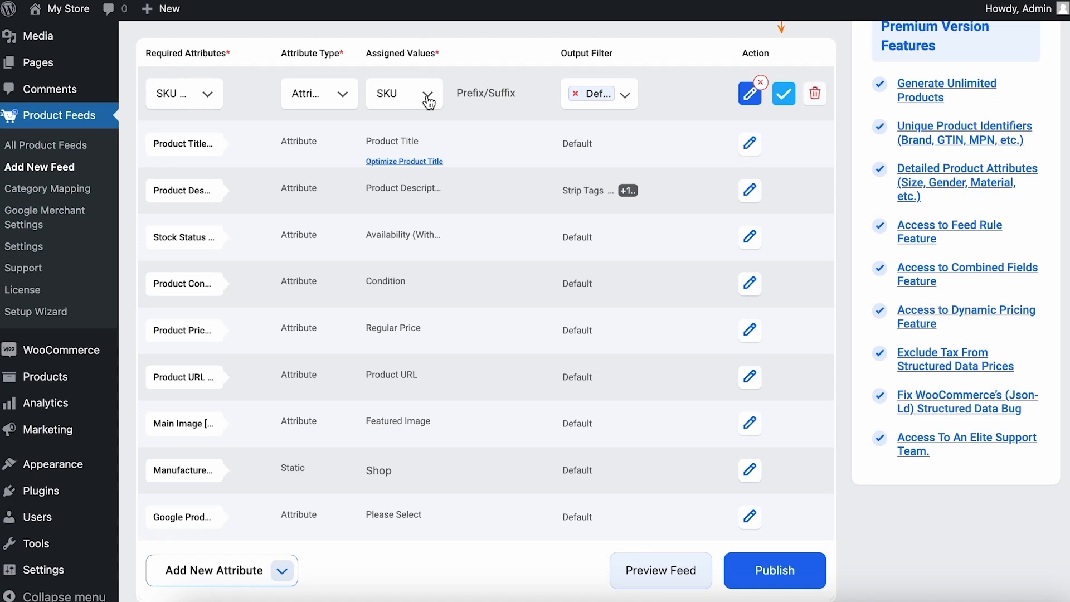
click(625, 95)
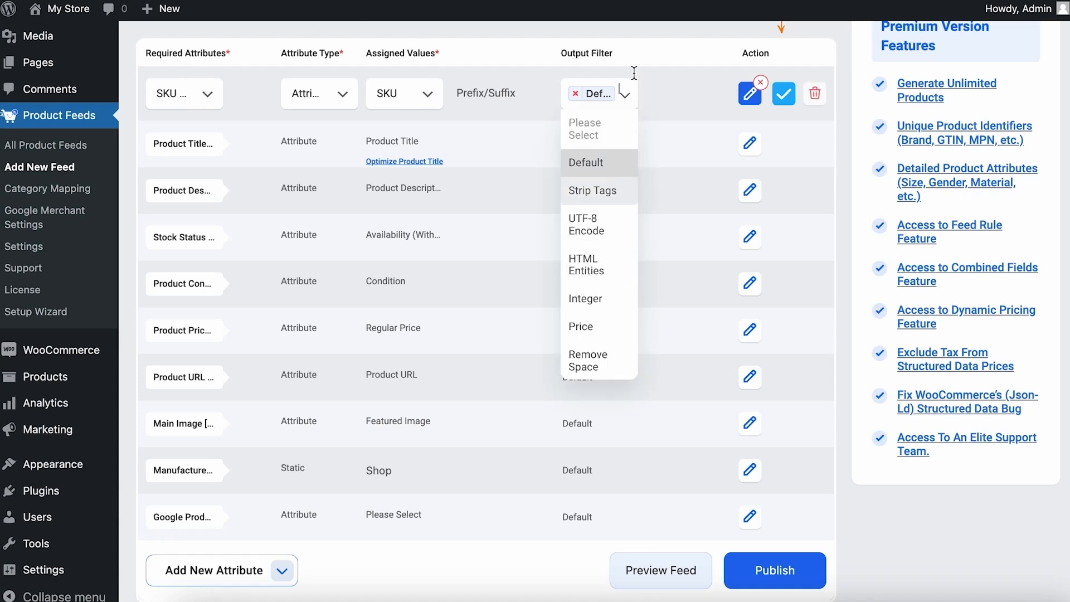
click(626, 98)
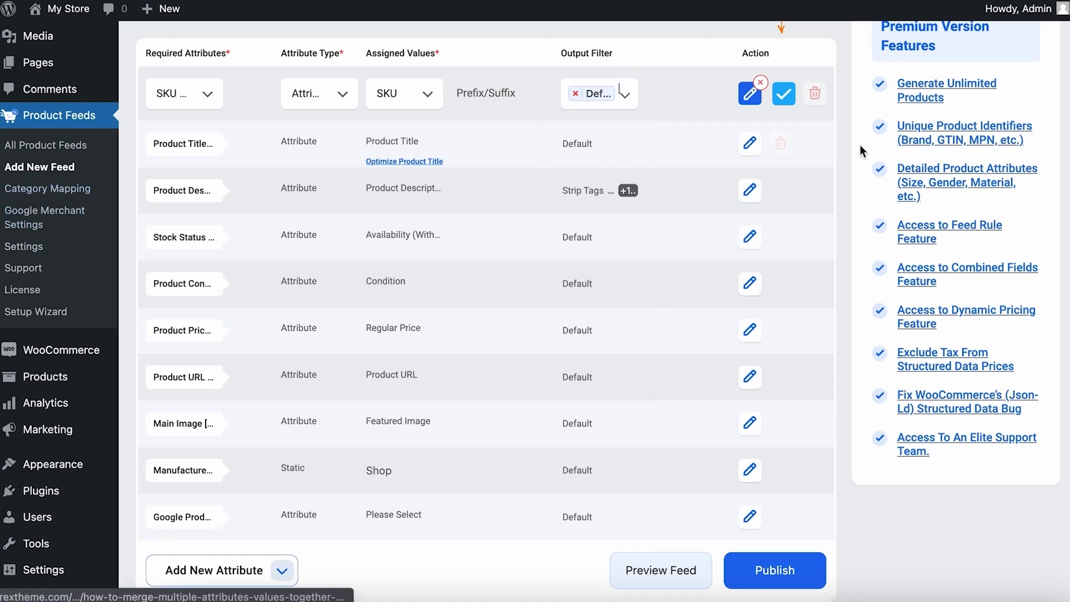
click(750, 146)
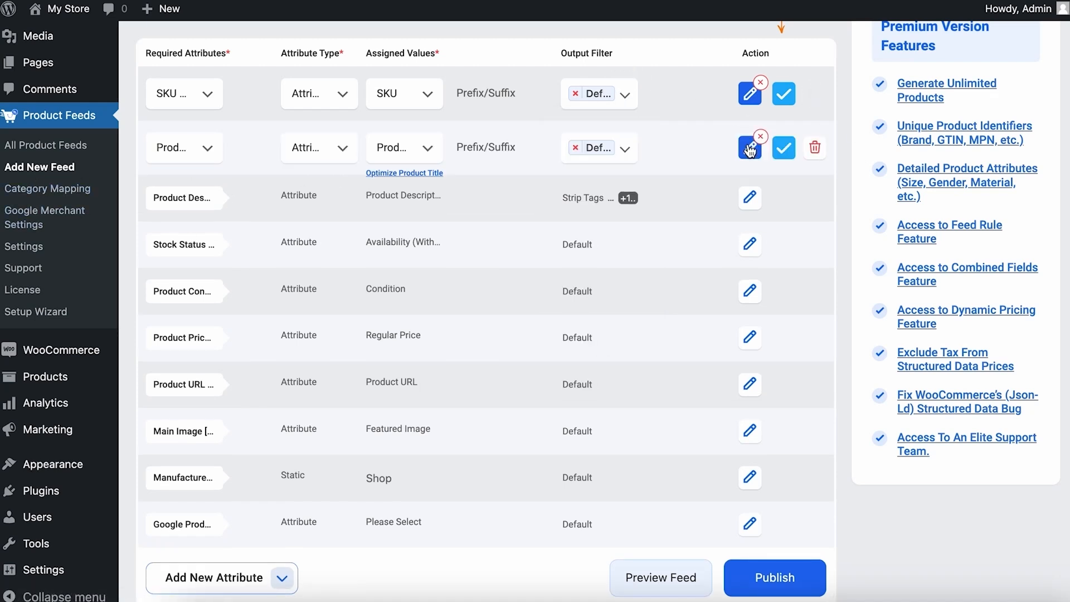
click(783, 95)
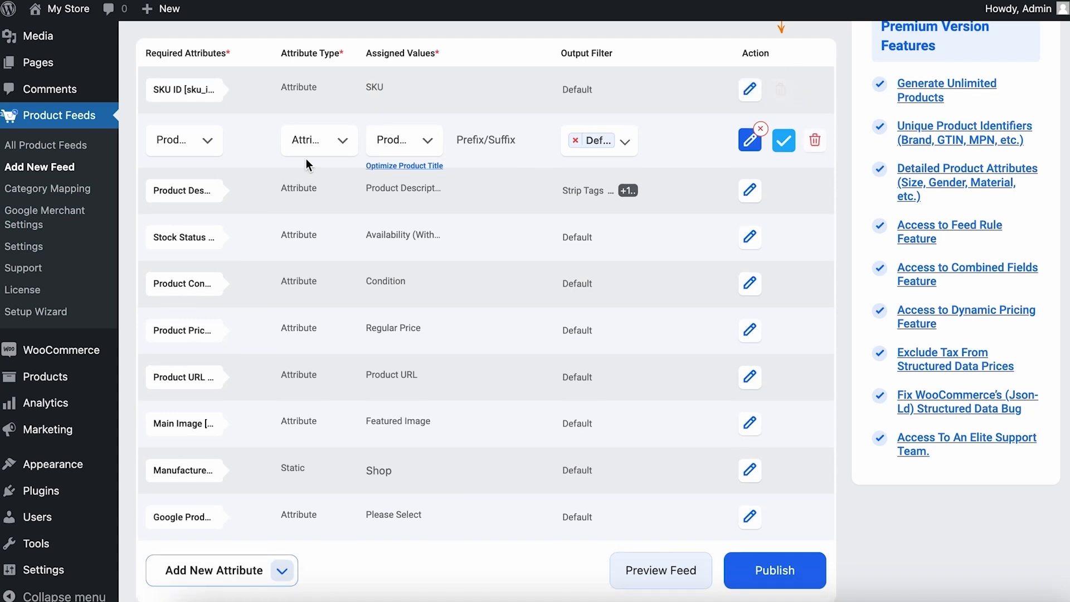
Look through the Product Title attribute's value and output filter options, and apply the Remove Space filter
click(423, 143)
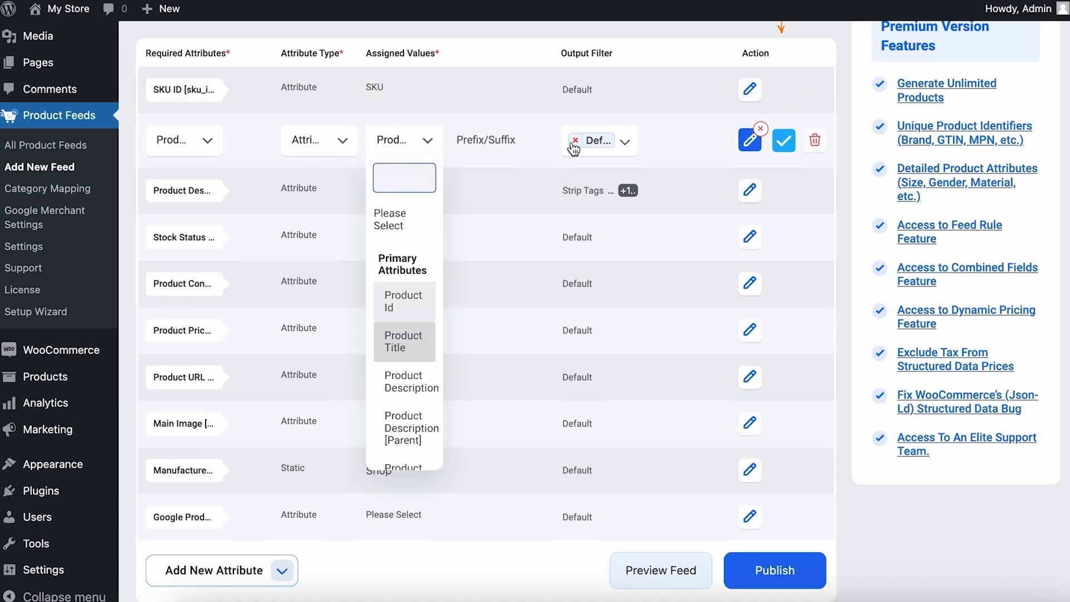
click(624, 144)
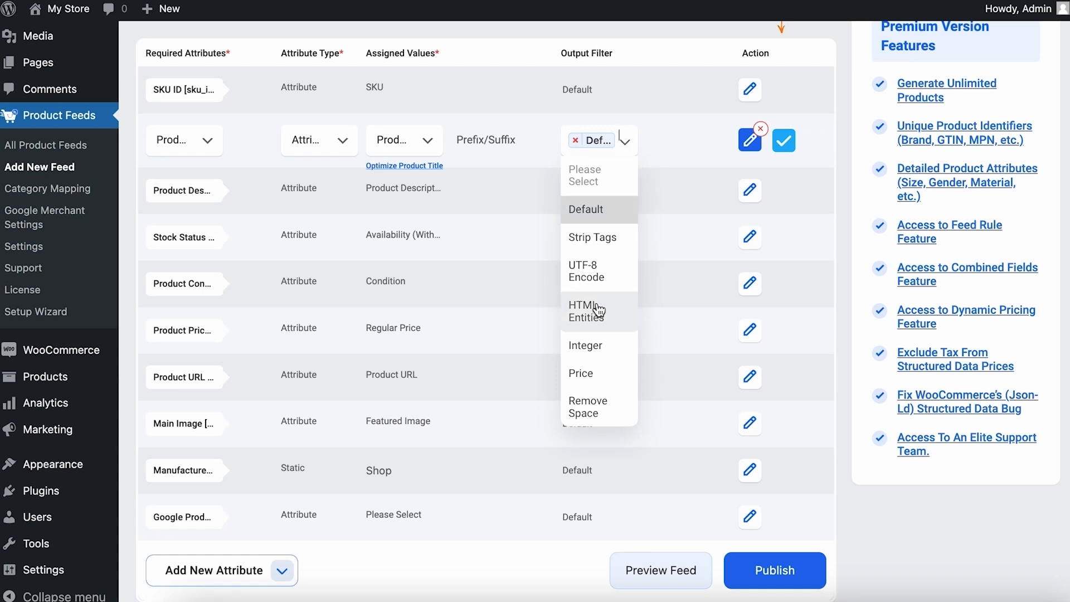
scroll(598, 310, down, 1)
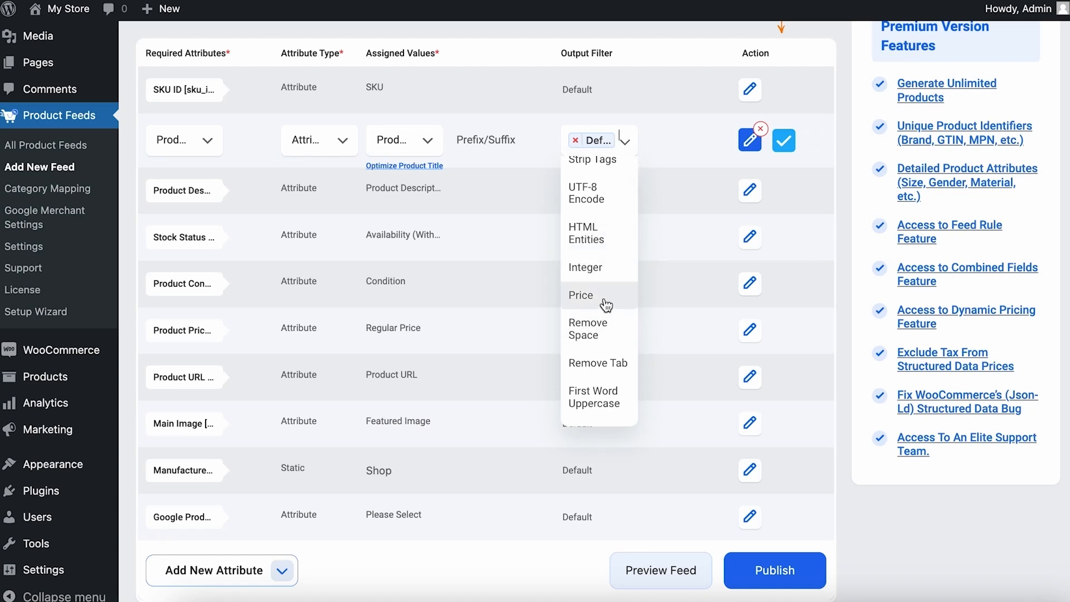
scroll(607, 335, down, 1)
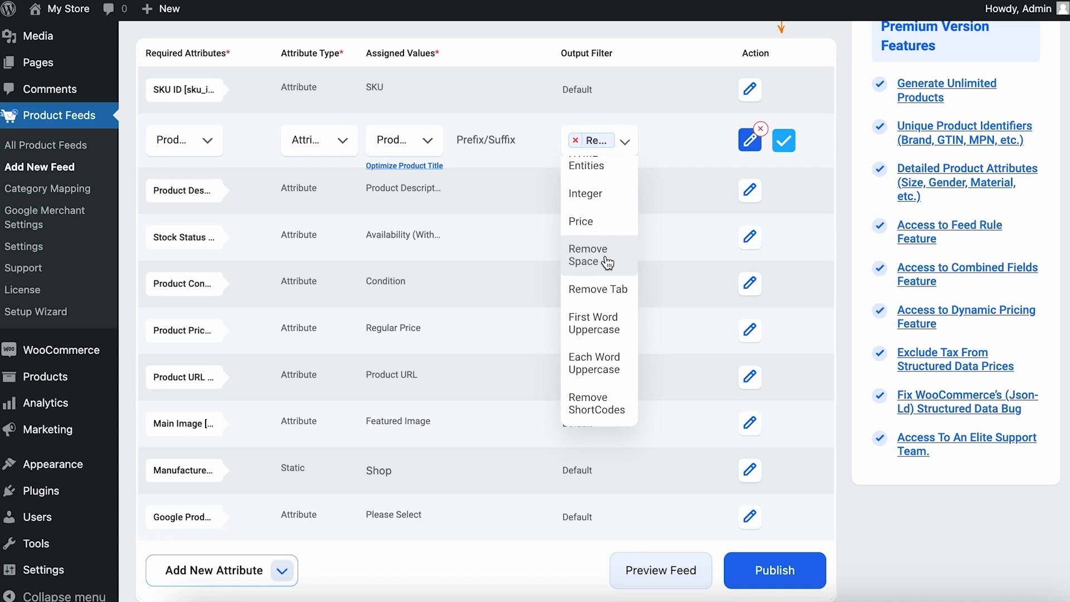
scroll(607, 261, up, 2)
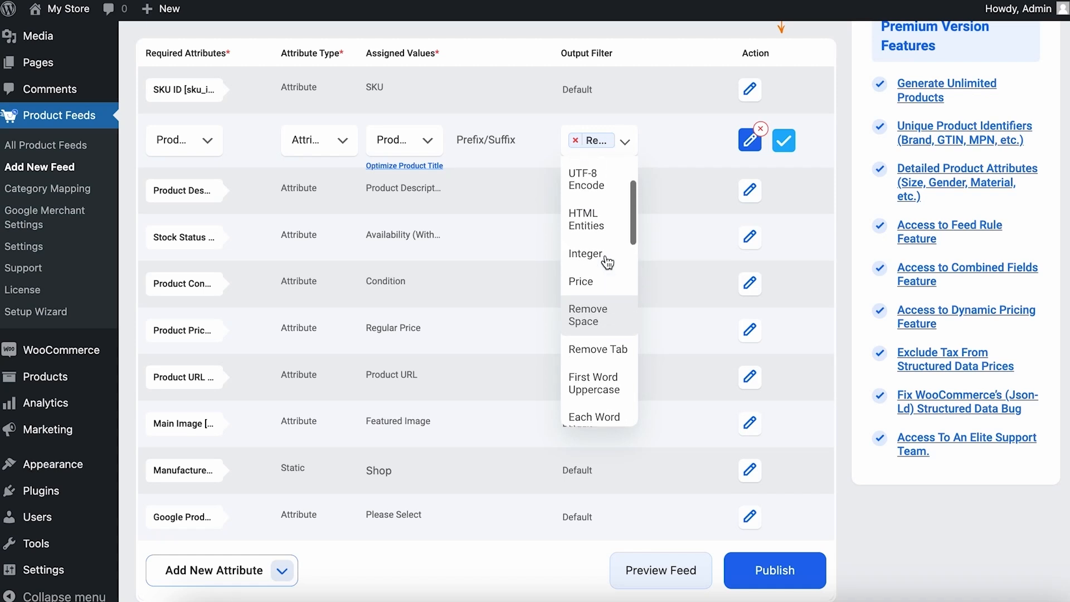
scroll(607, 316, down, 2)
scroll(610, 319, down, 5)
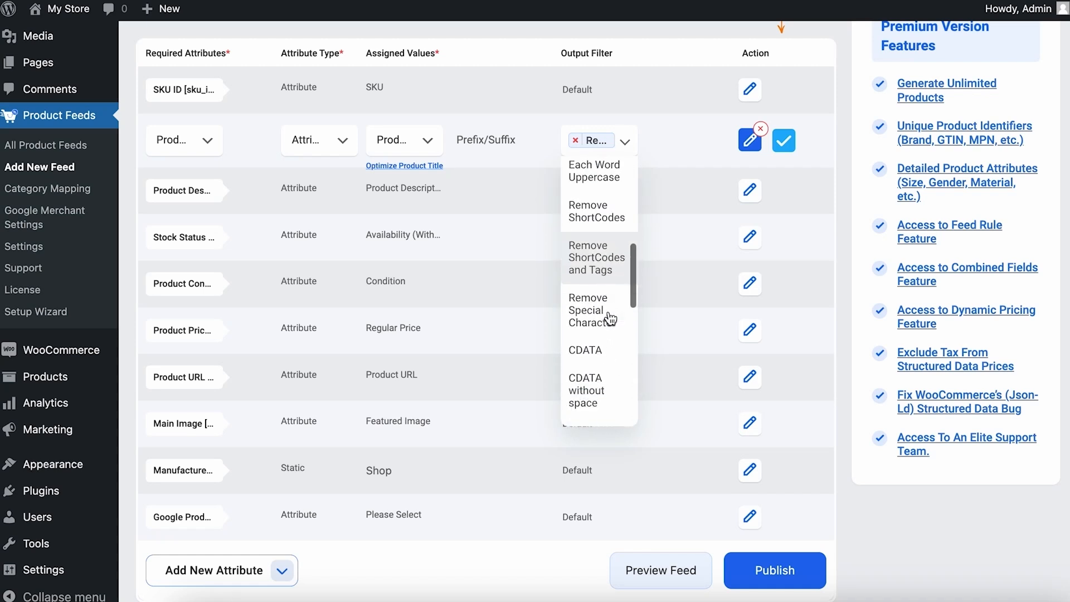
scroll(610, 318, down, 5)
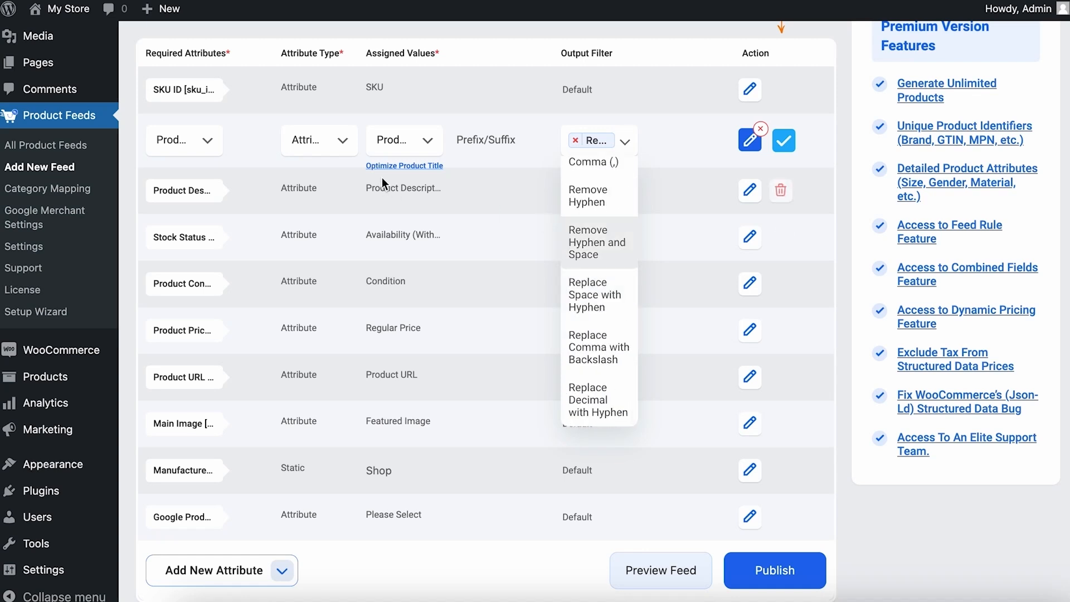
Return the Product Title's output filter to Default by removing the Remove Space filter, and confirm the row
scroll(594, 206, up, 15)
click(594, 206)
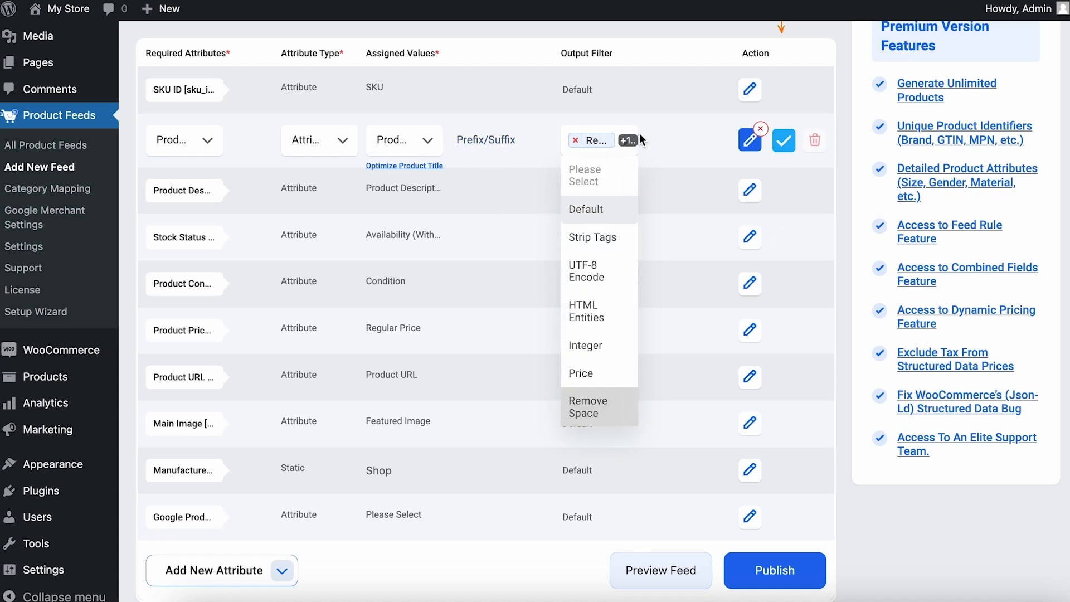
click(575, 140)
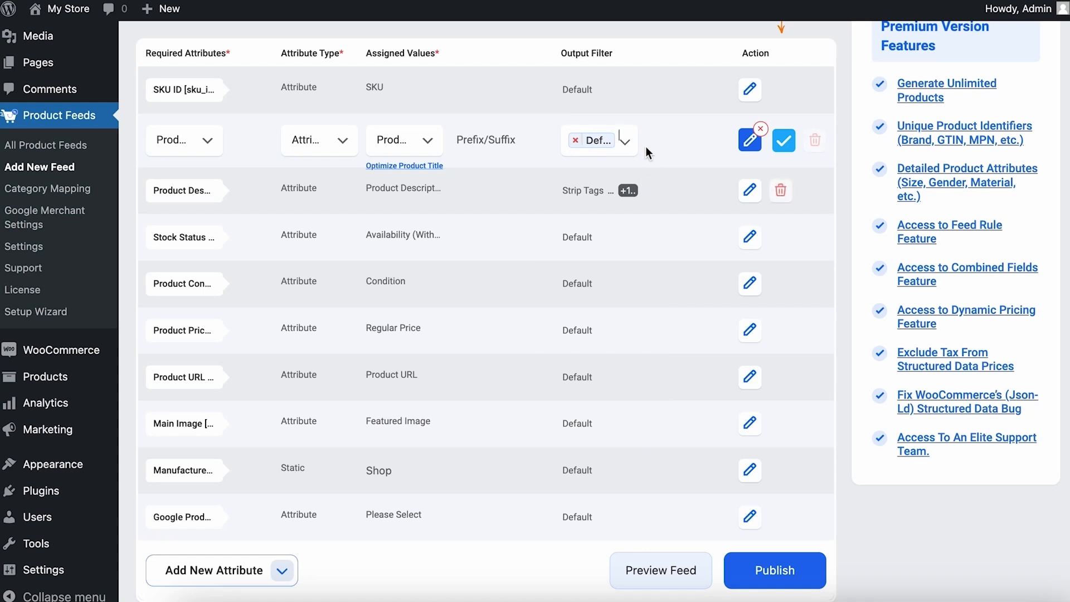
click(502, 147)
click(784, 140)
Open the Product Description attribute for editing, examine the values that can be assigned to it and confirm the row
click(751, 191)
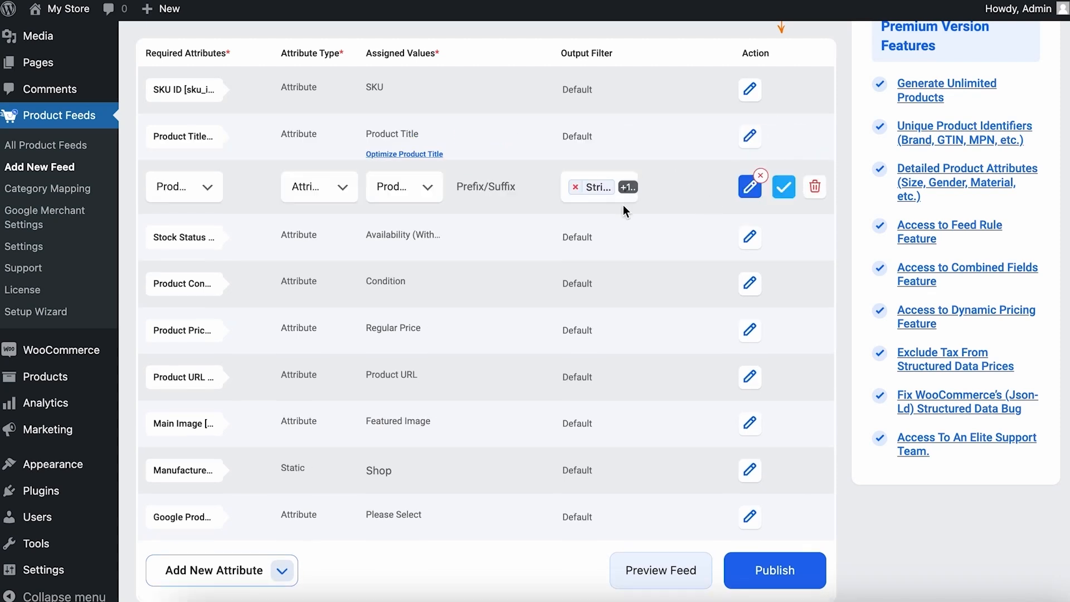
click(417, 196)
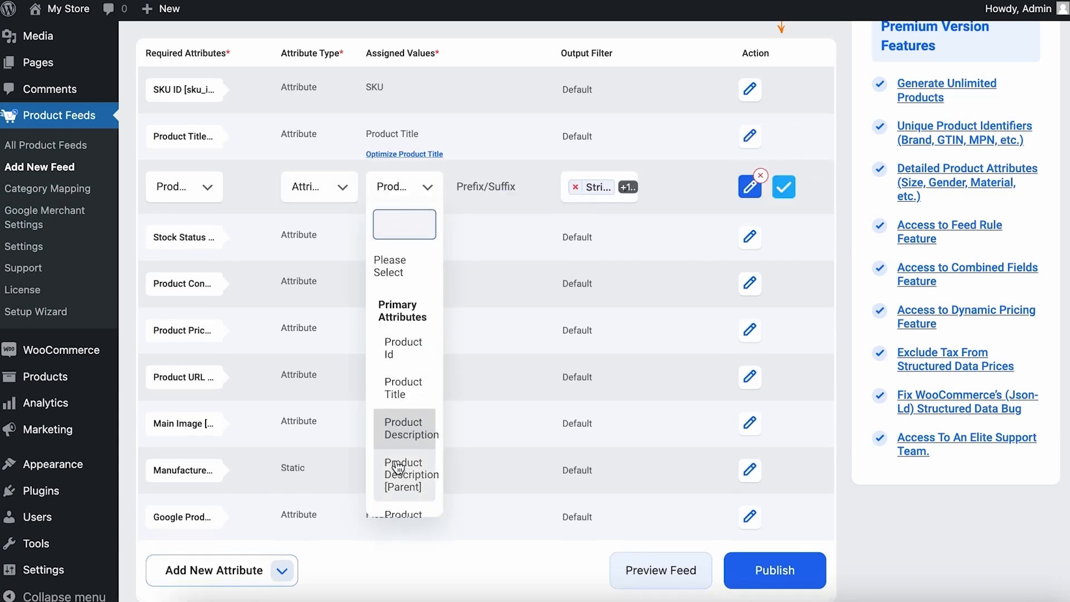
click(485, 188)
click(416, 195)
scroll(397, 452, down, 5)
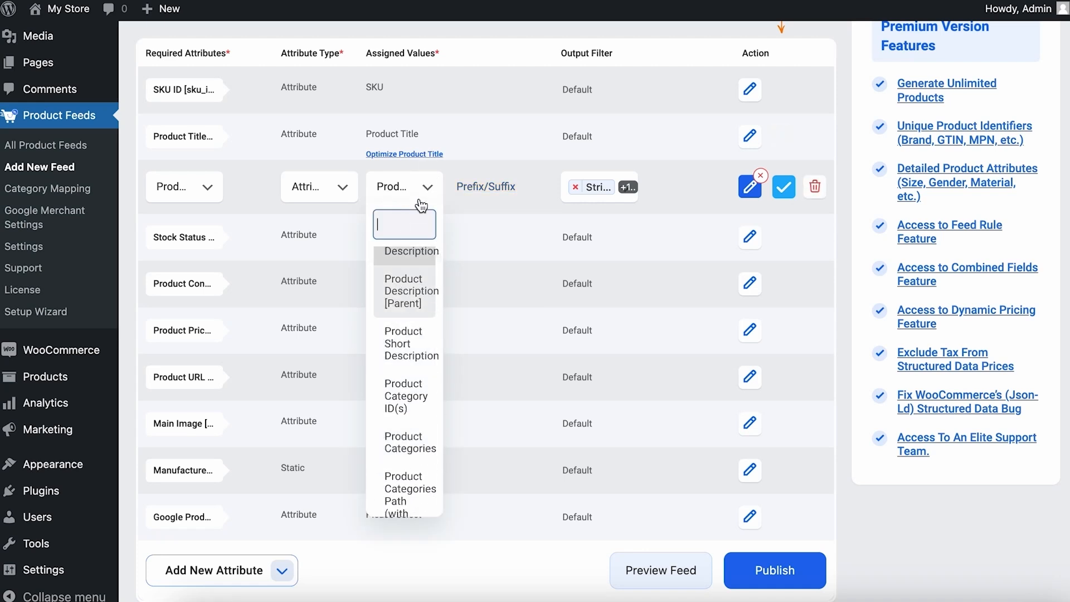
scroll(418, 479, down, 3)
scroll(418, 484, down, 5)
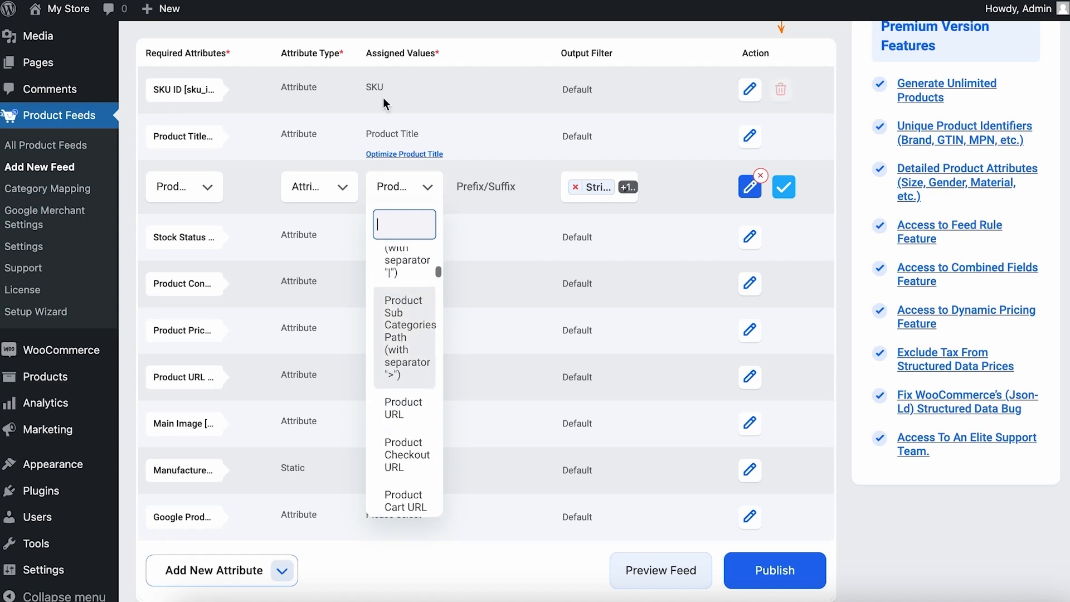
scroll(409, 375, down, 5)
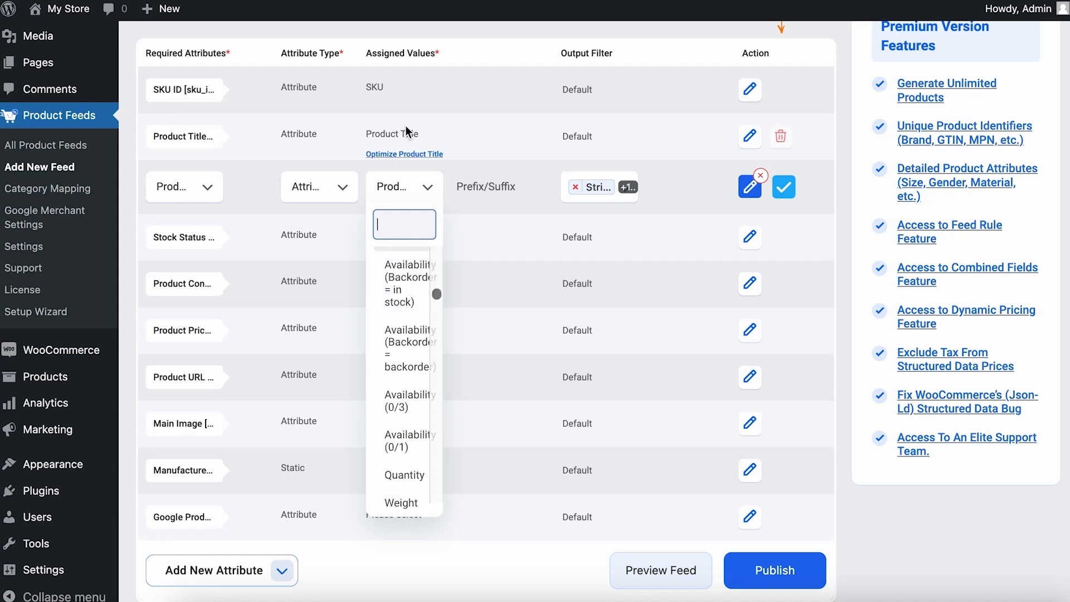
click(427, 187)
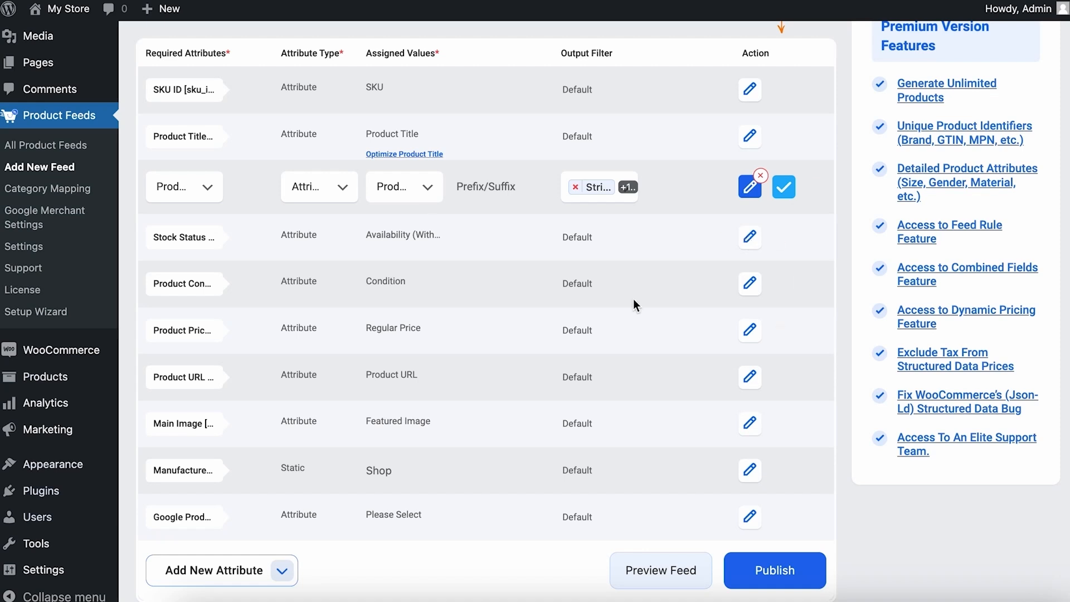
scroll(535, 390, down, 1)
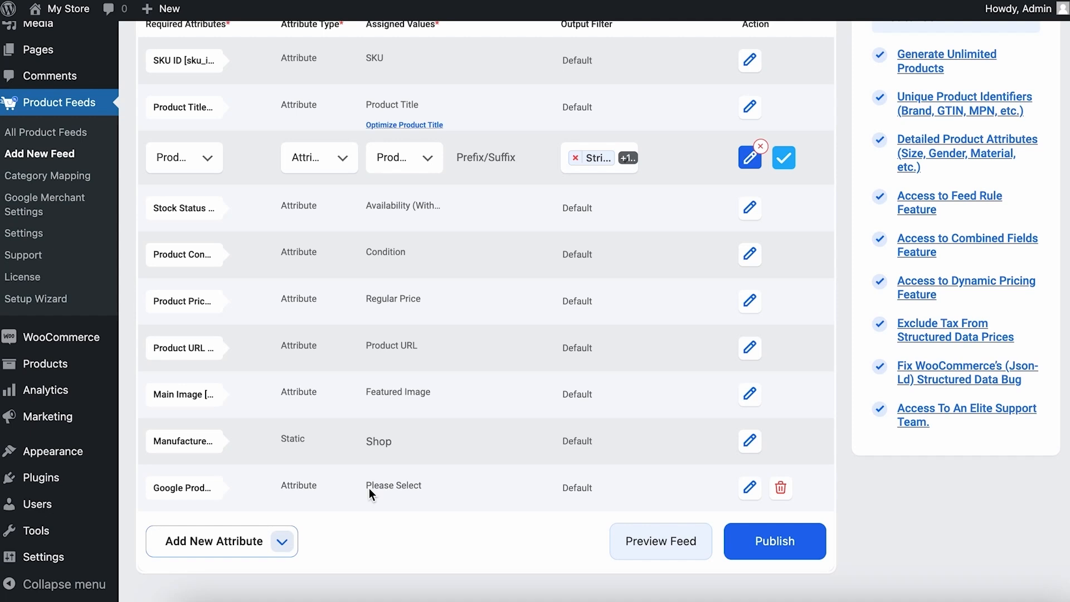
click(783, 157)
Open the Stock Status attribute for editing and examine its attribute and availability value options
click(764, 207)
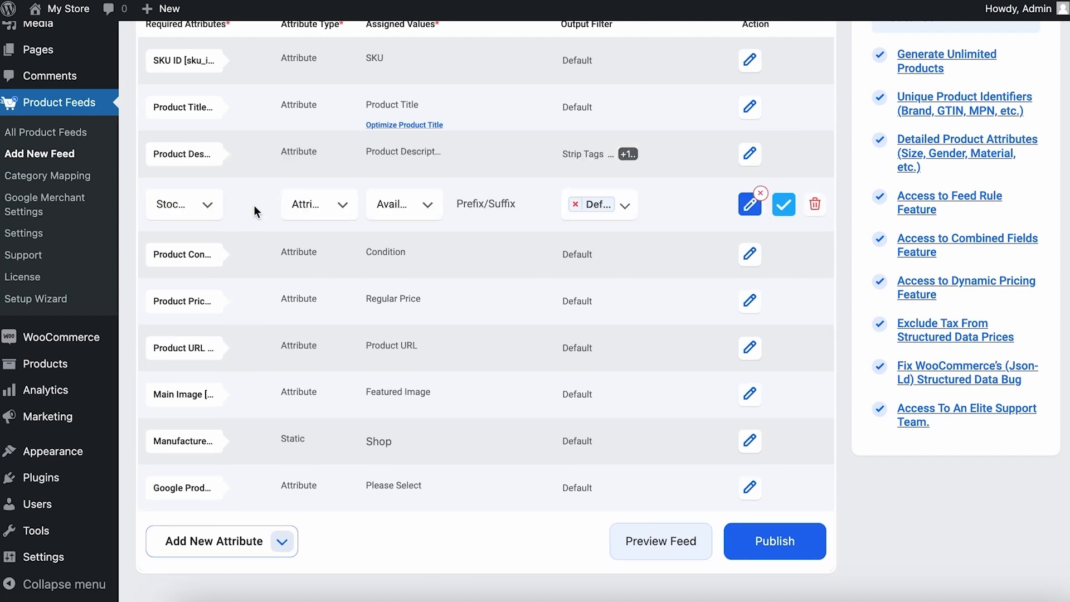
click(209, 206)
click(429, 204)
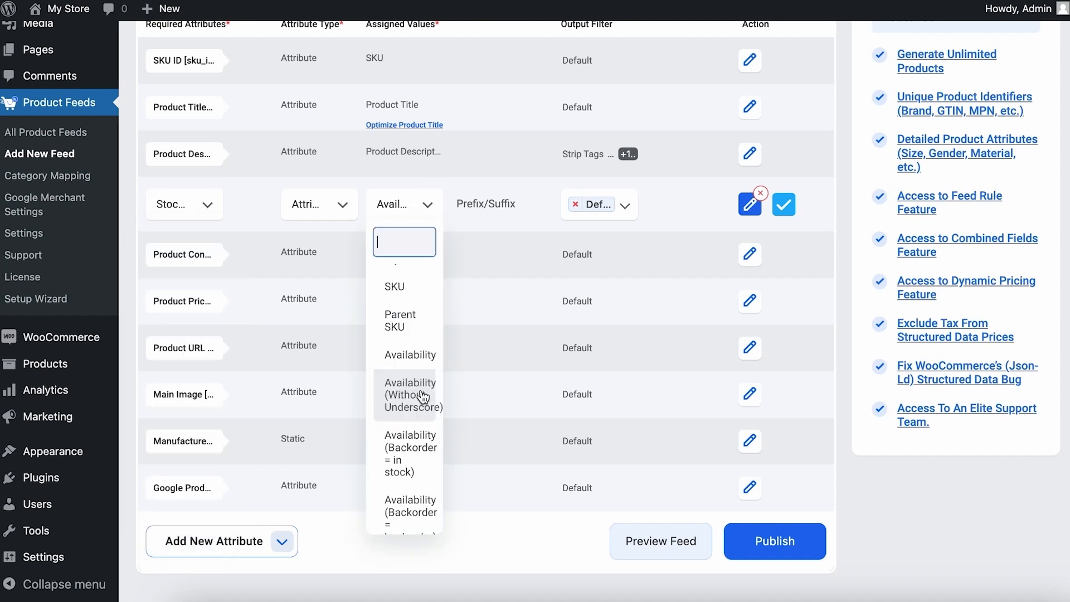
click(426, 205)
Open the Product Condition attribute for editing, examine its attribute and value options, and keep Condition as the assigned value
click(749, 254)
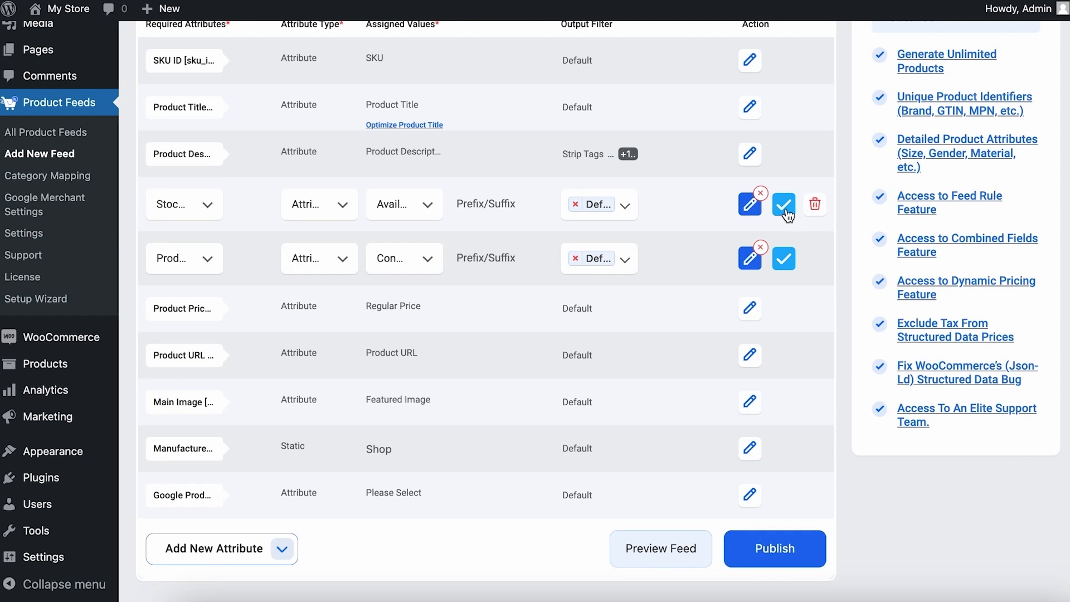
click(207, 252)
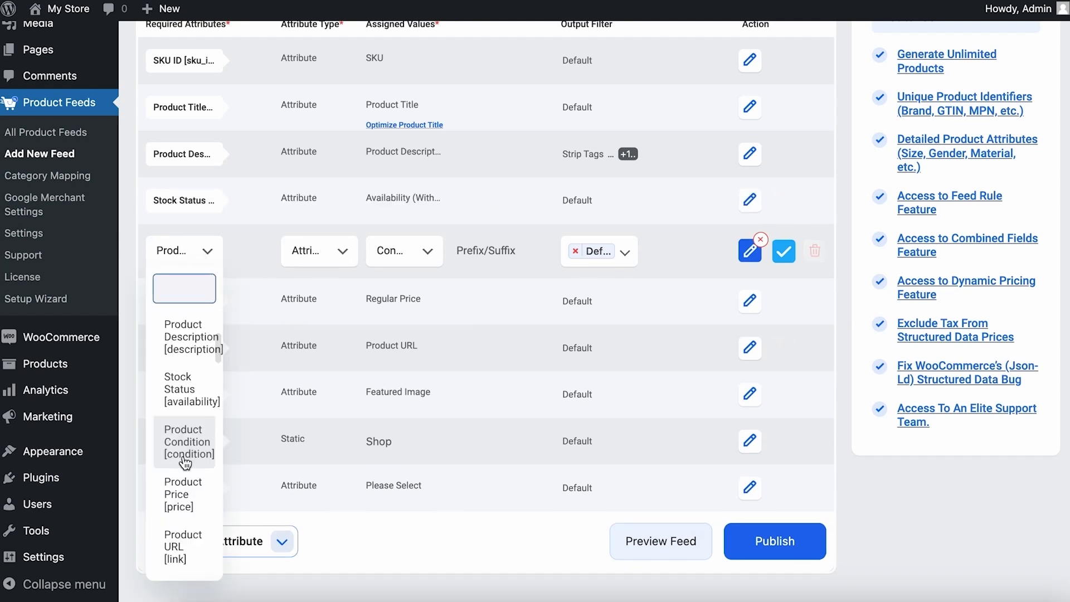
click(427, 251)
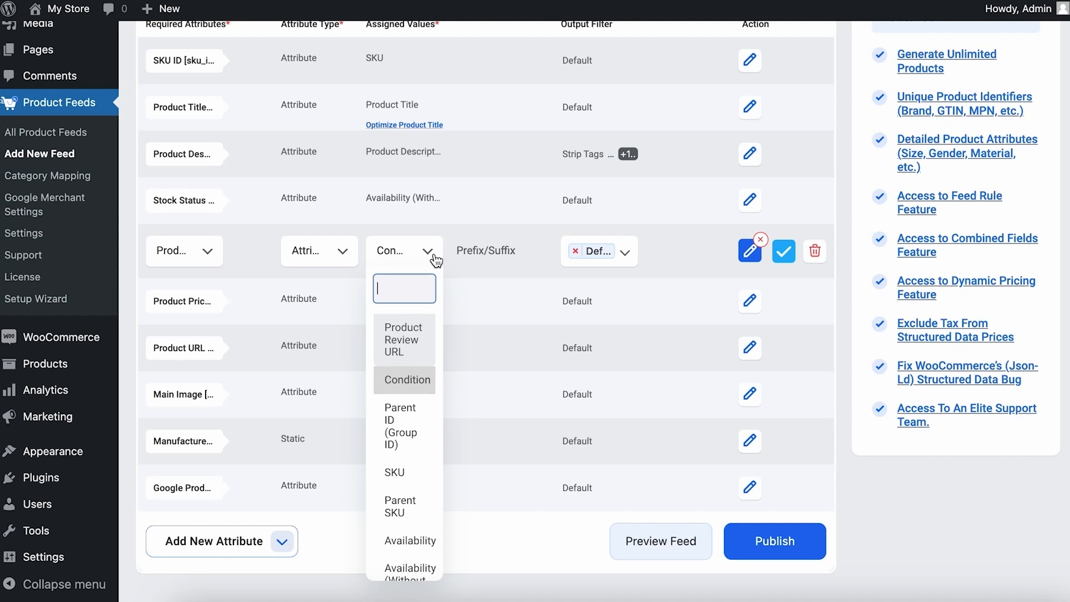
click(422, 384)
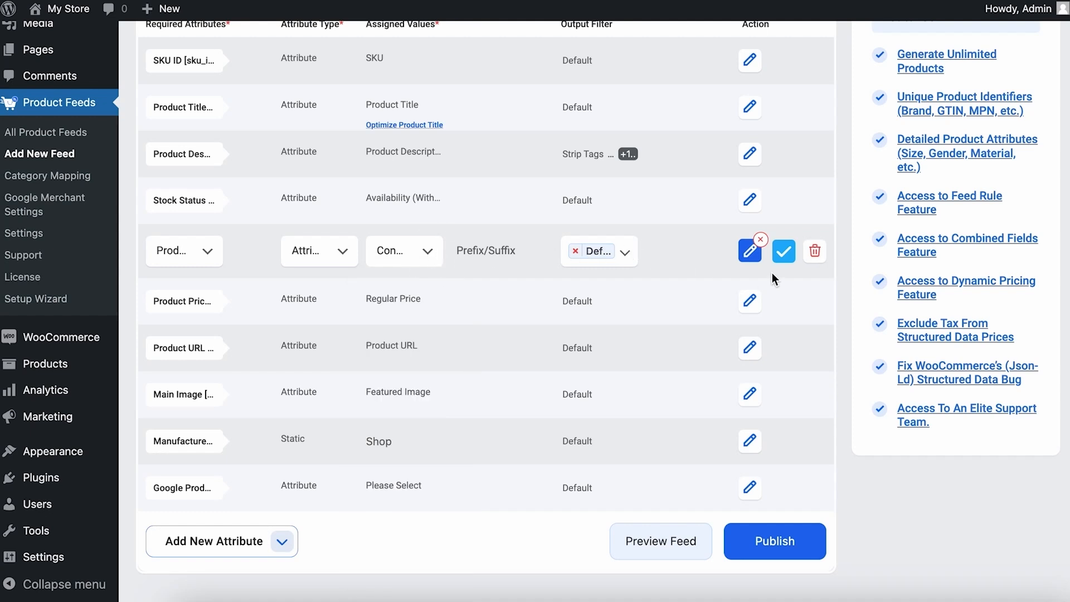
Open the Product Price attribute for editing, examine its price value options, and confirm the Product Condition and Product Price rows
click(750, 300)
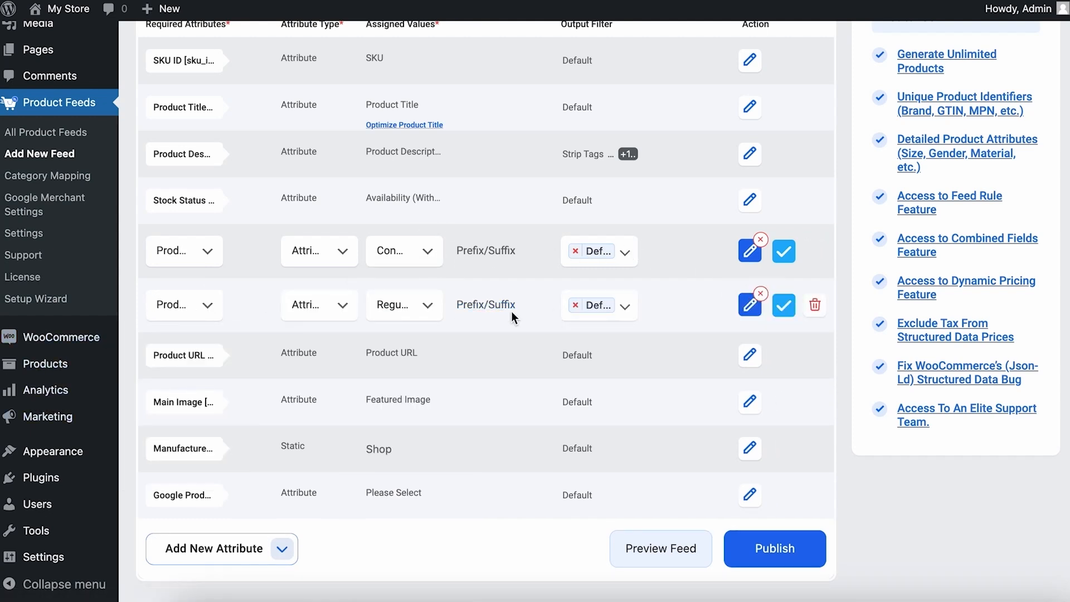
click(425, 306)
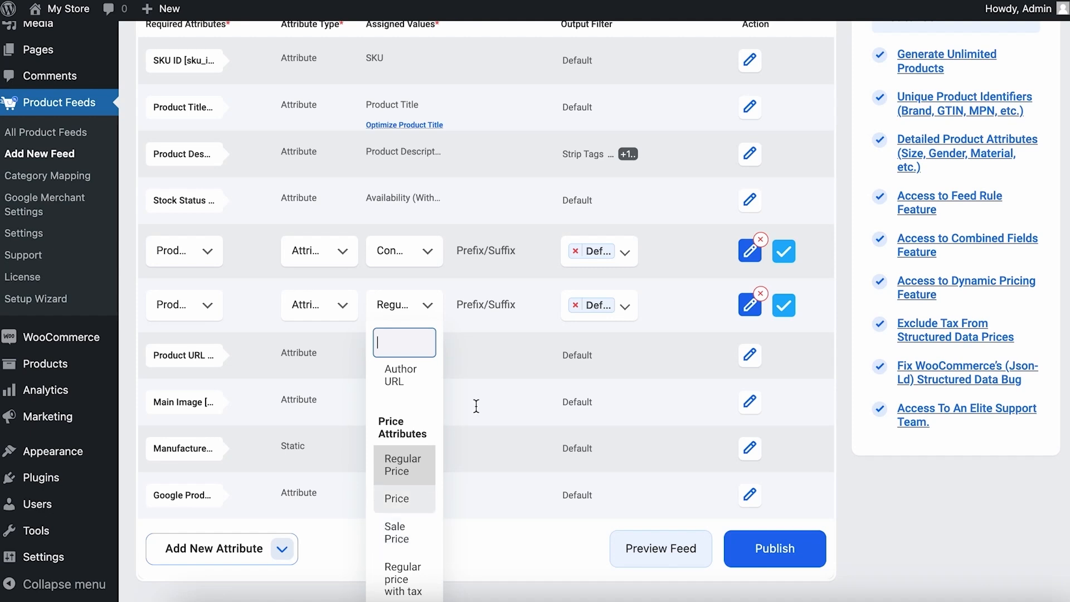
click(784, 251)
click(784, 304)
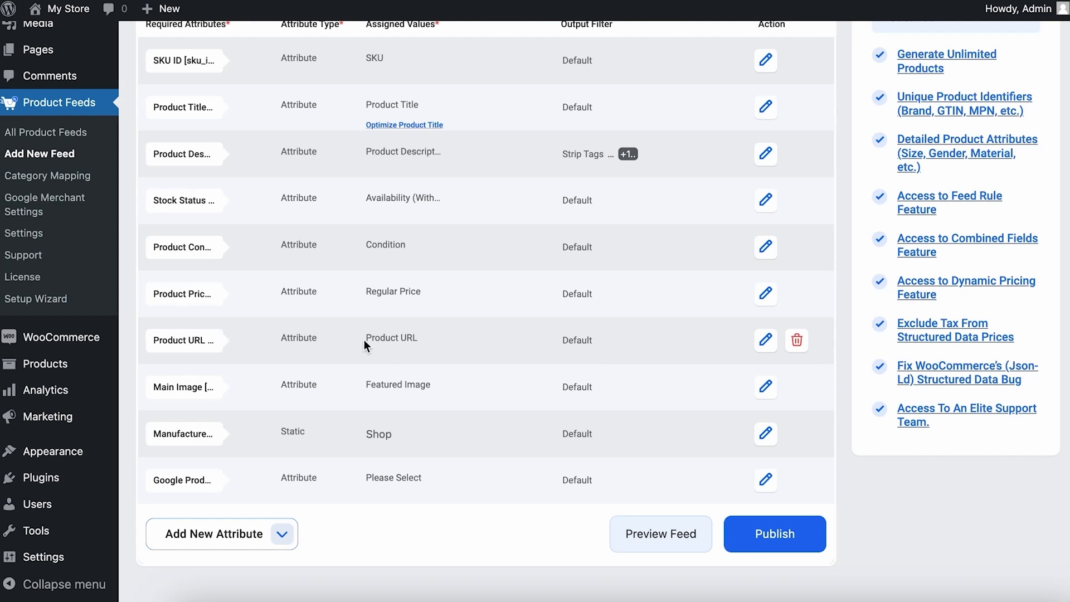
Assign Product Category ID(s) as the value of the Google Product Category attribute and confirm the row
scroll(170, 398, down, 1)
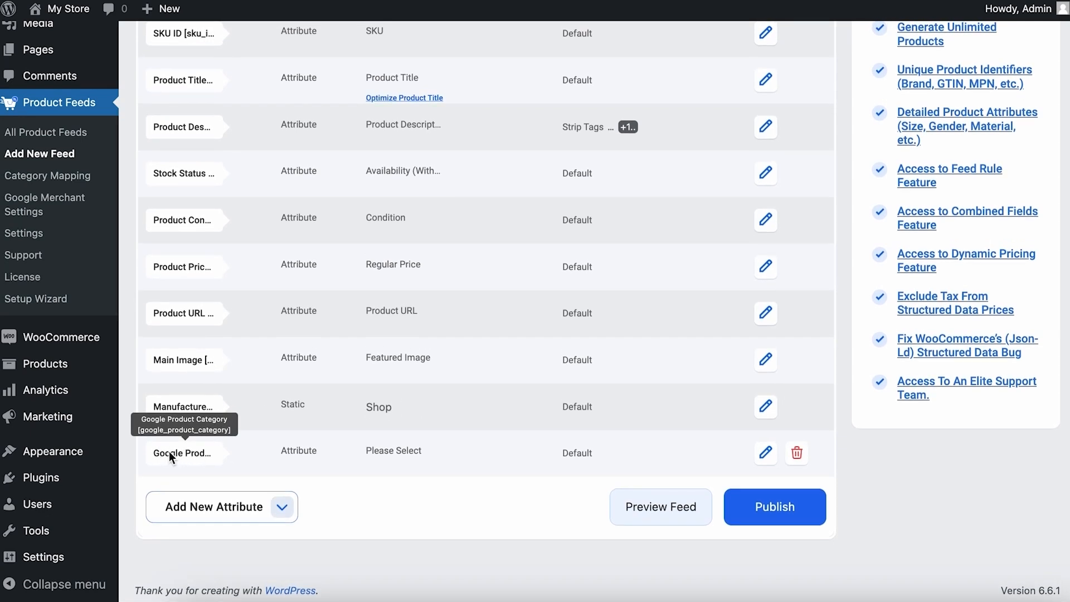
click(765, 452)
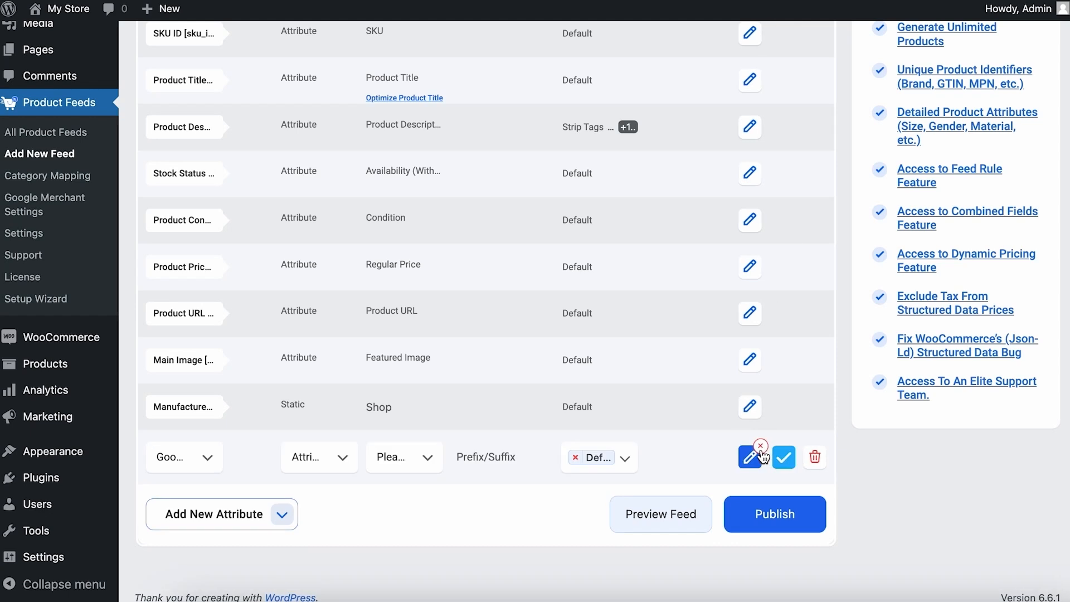
click(419, 461)
scroll(418, 308, down, 4)
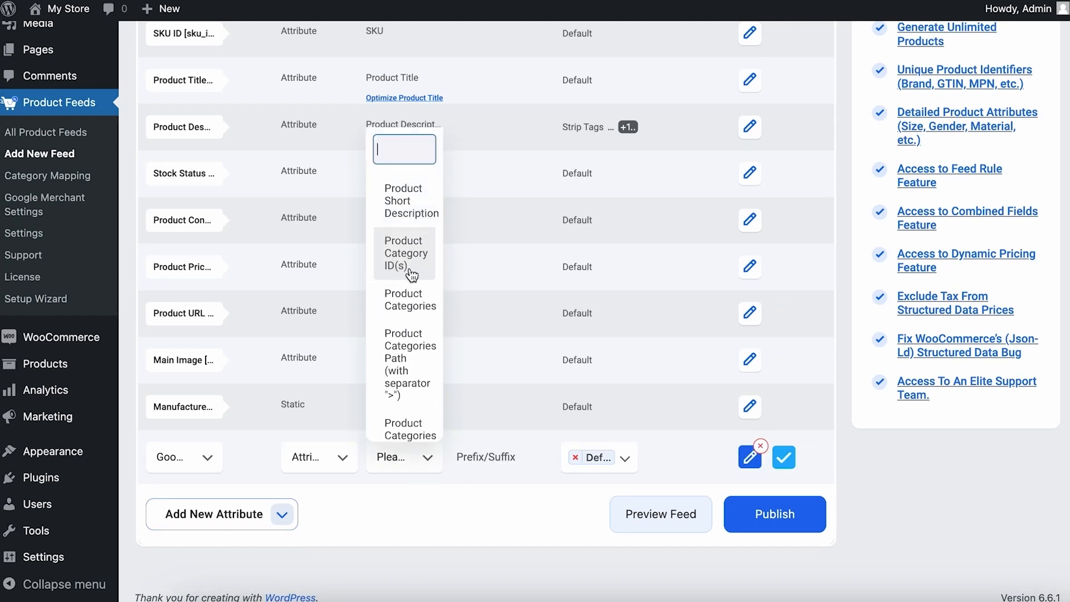
click(417, 277)
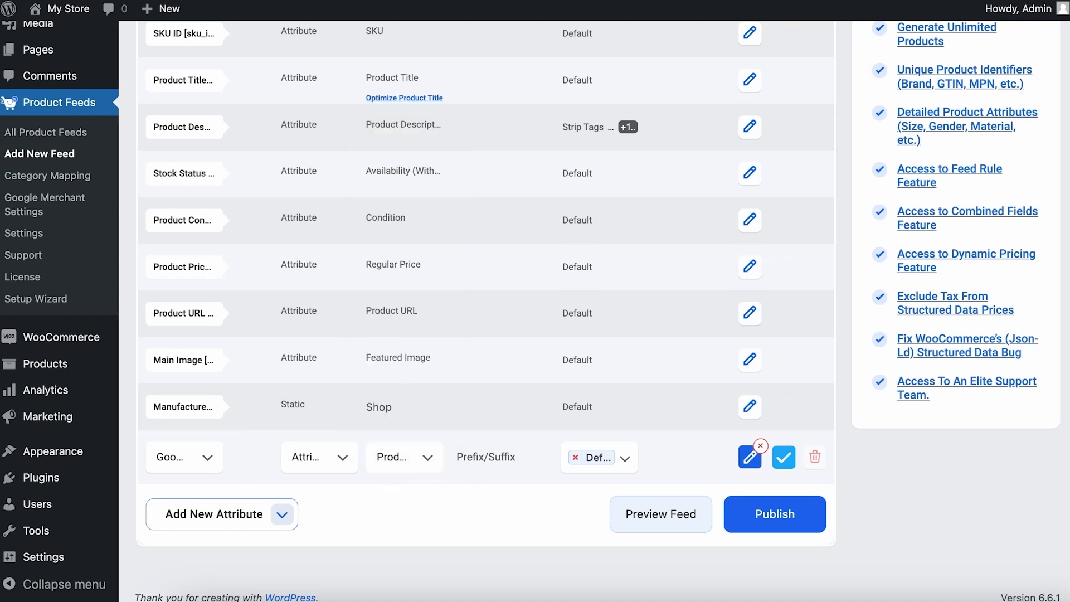
click(784, 457)
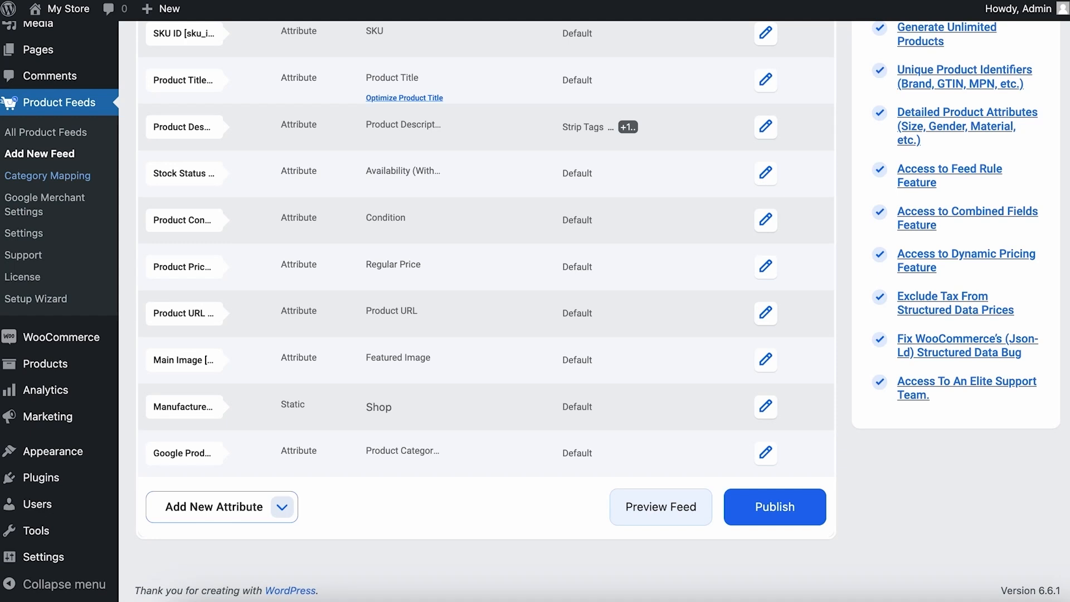
Open the Category Mapping page and look at the Google Merchant Category fields for the store's categories
click(48, 176)
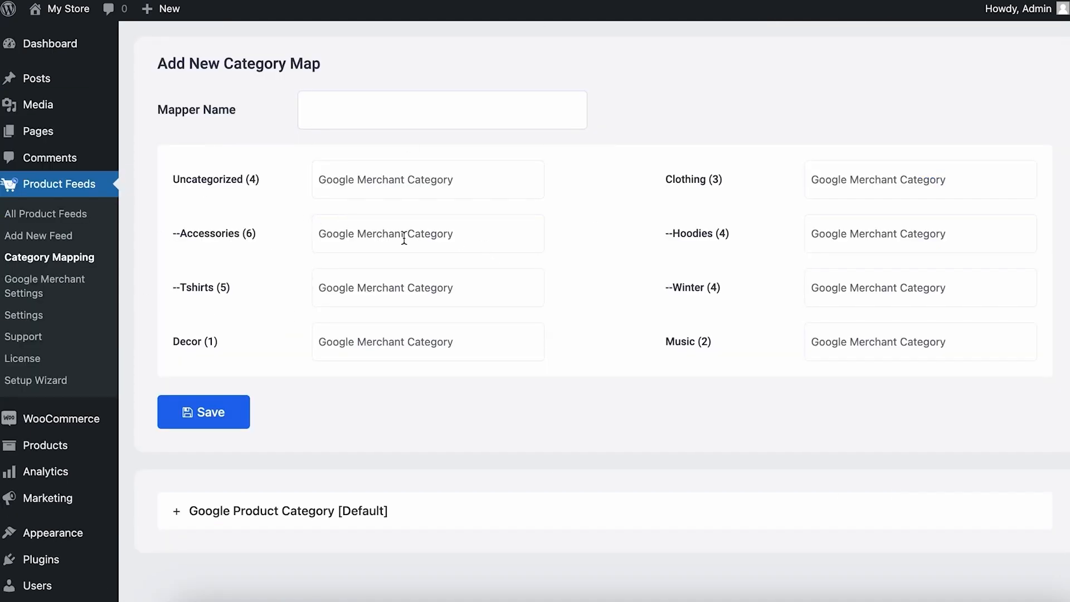
click(510, 235)
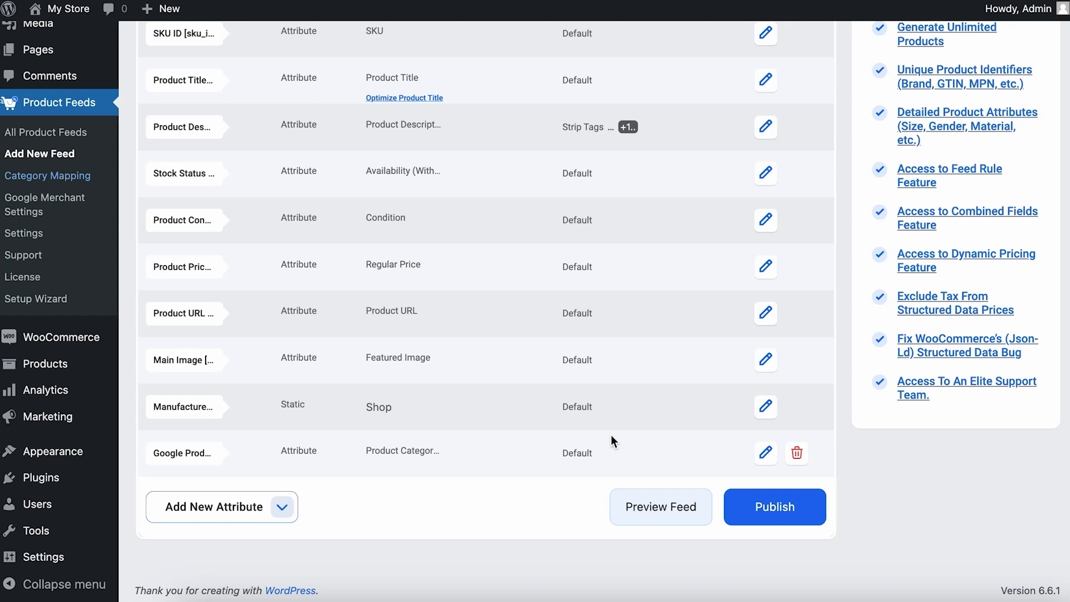
Add a new attribute row to the feed and set its attribute to Additional Image URL
click(282, 512)
click(189, 545)
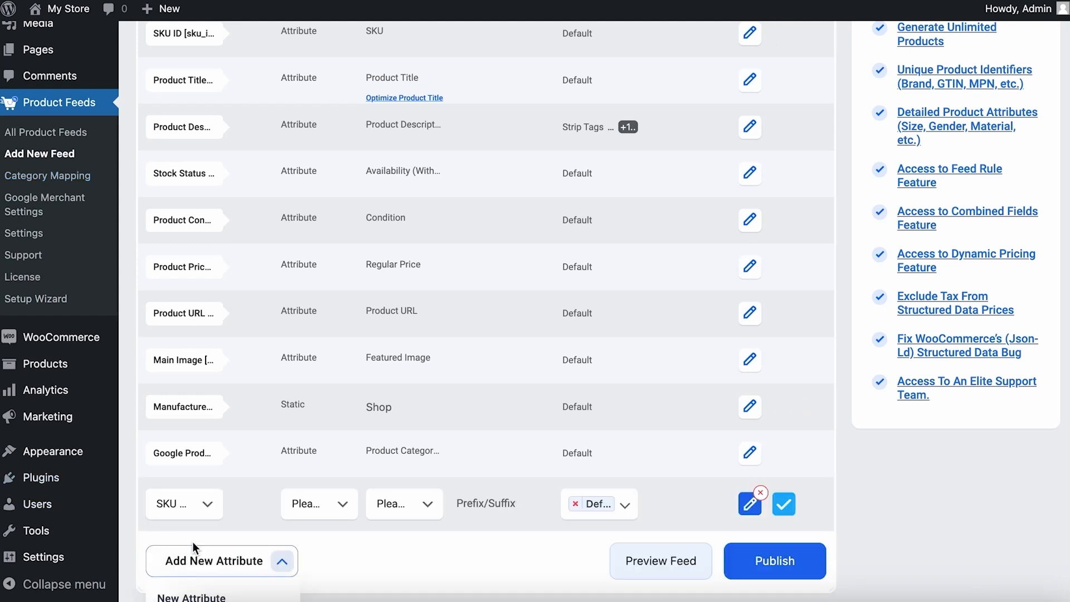
click(209, 507)
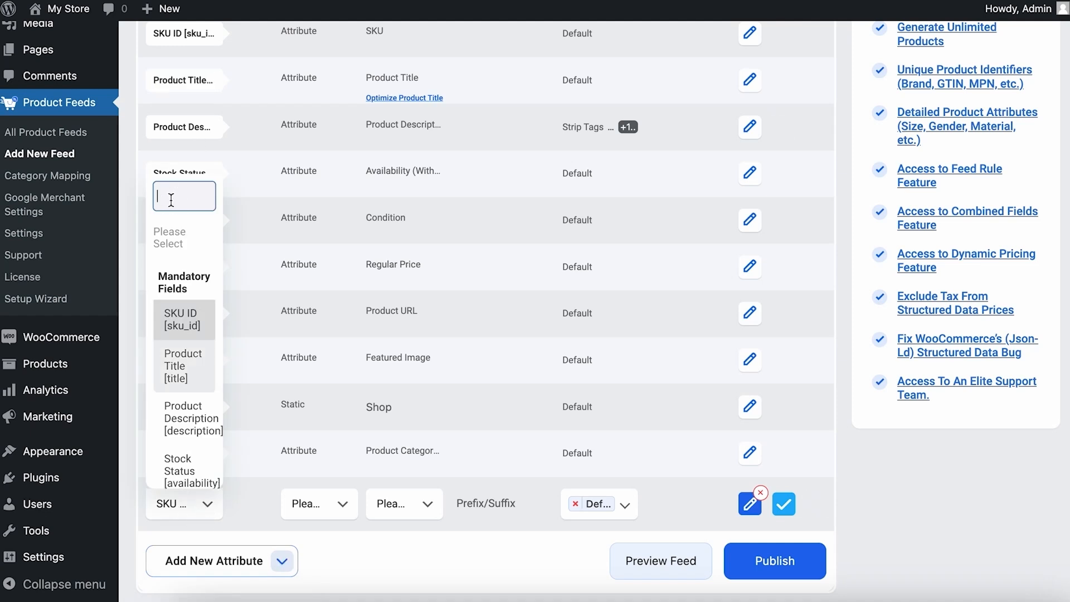
text(im)
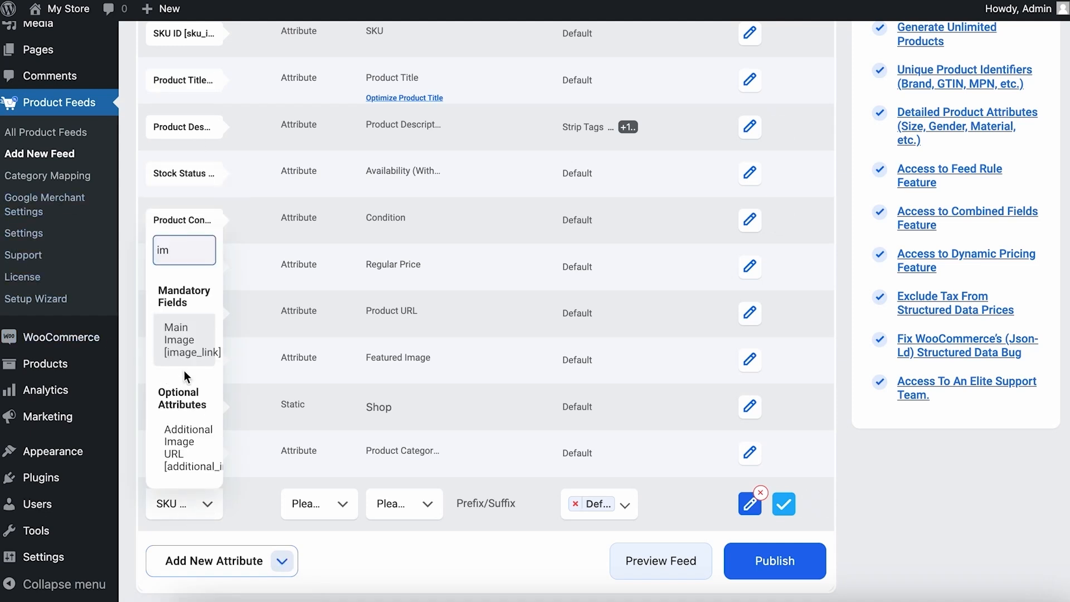
click(190, 444)
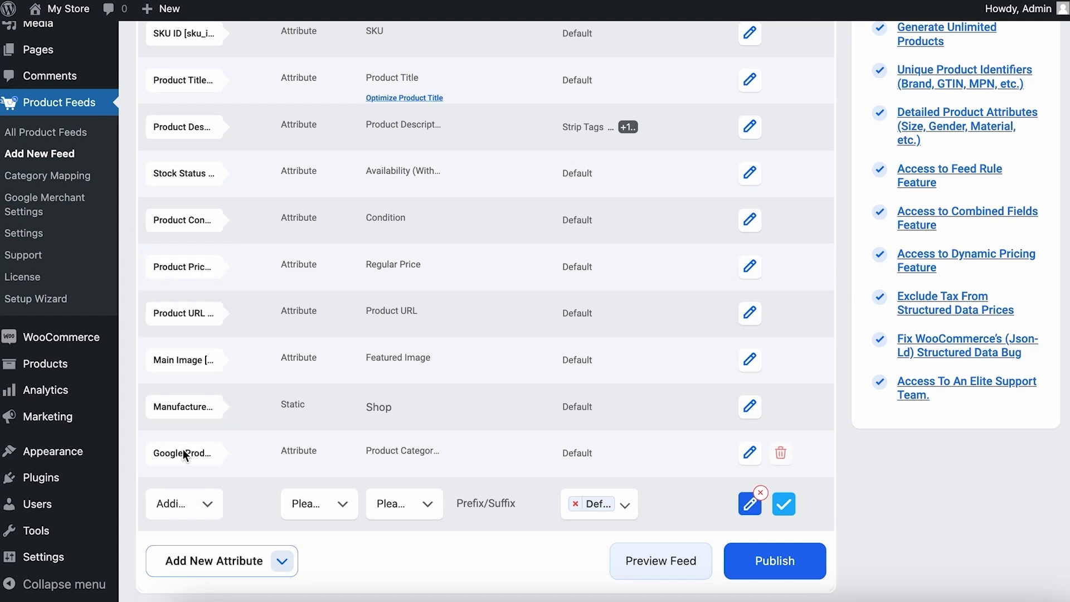
Try the Attribute and Static types on the Additional Image URL row and delete the row
click(338, 516)
click(326, 312)
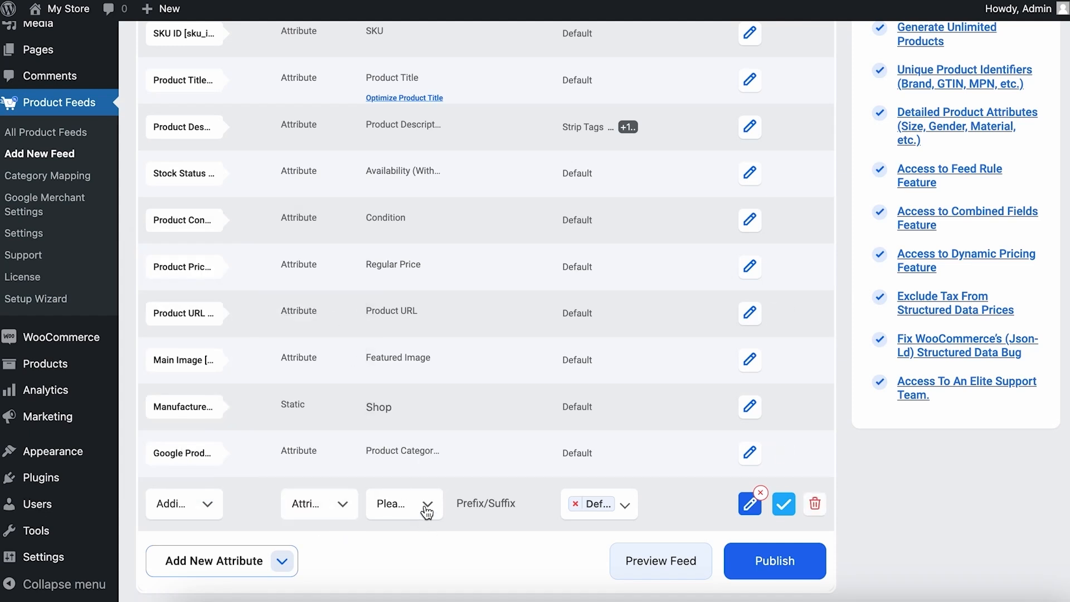
click(310, 512)
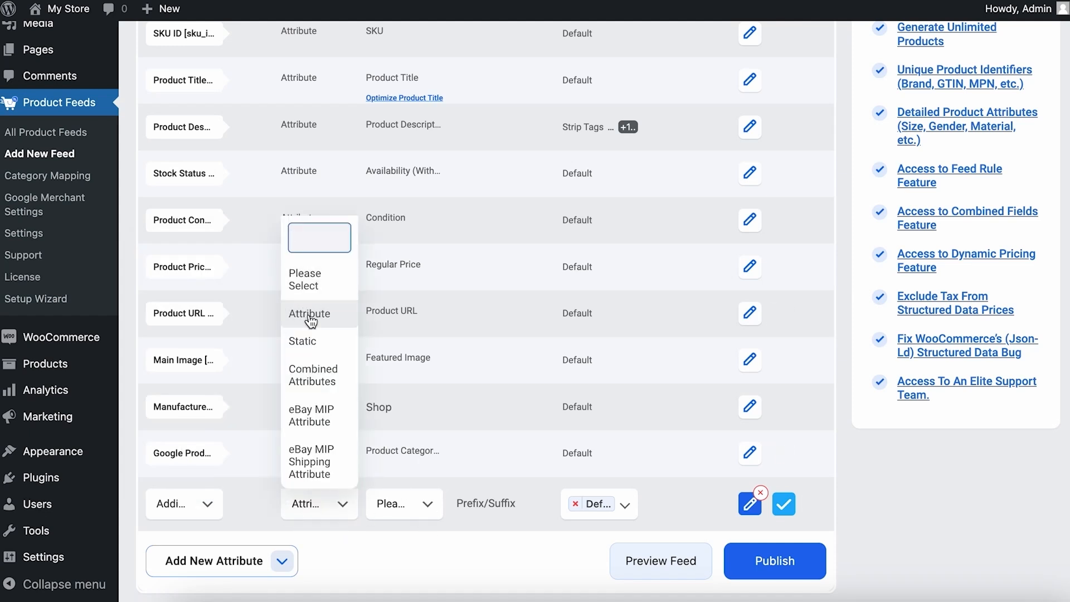
click(322, 341)
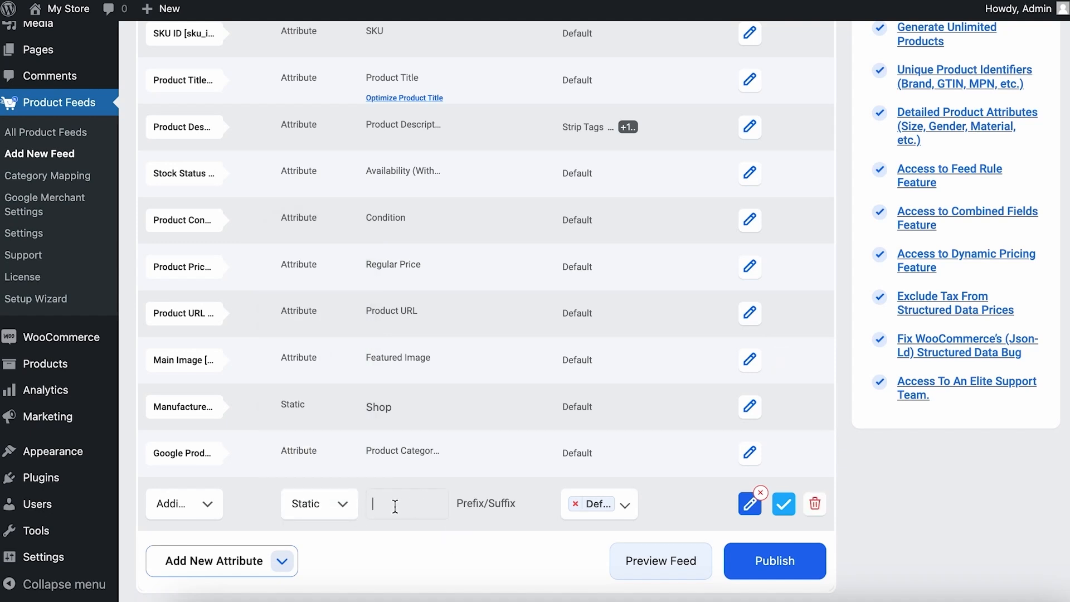
click(815, 508)
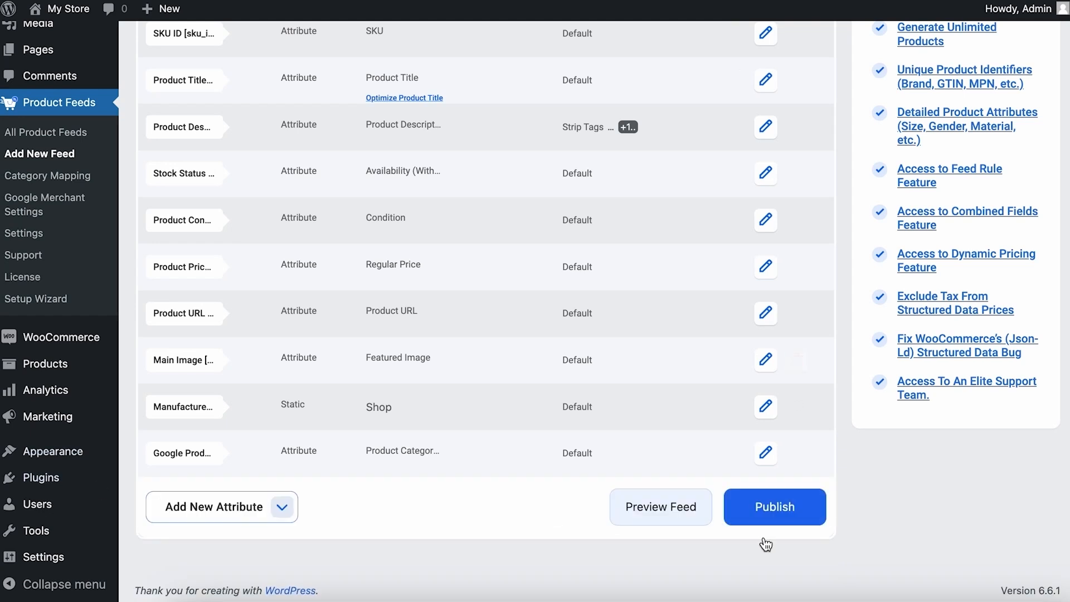
Publish the TikTok Ads product feed
scroll(864, 473, up, 7)
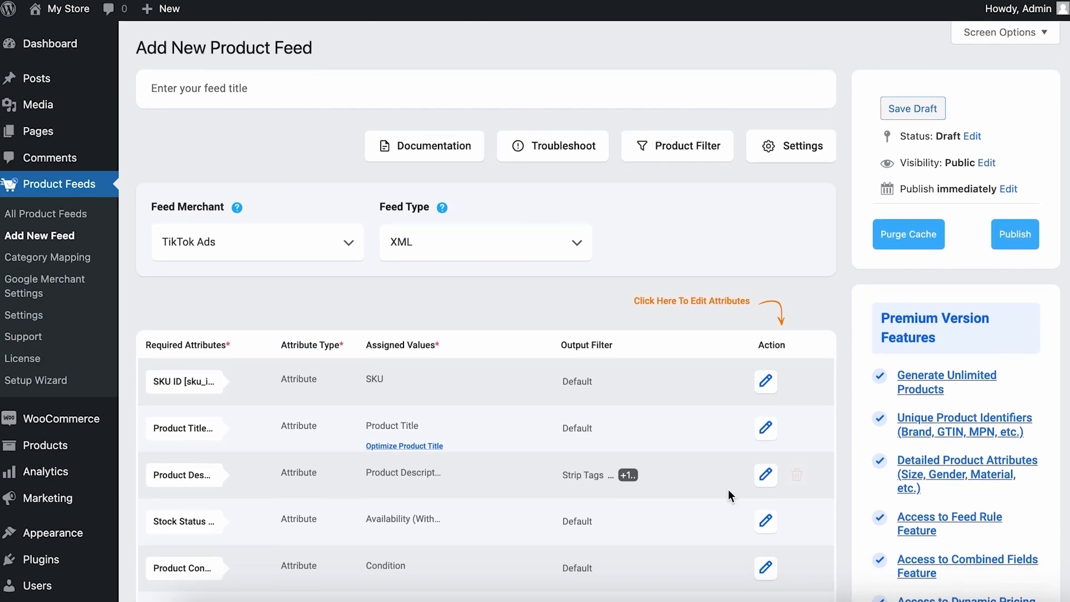
scroll(729, 490, down, 7)
click(738, 494)
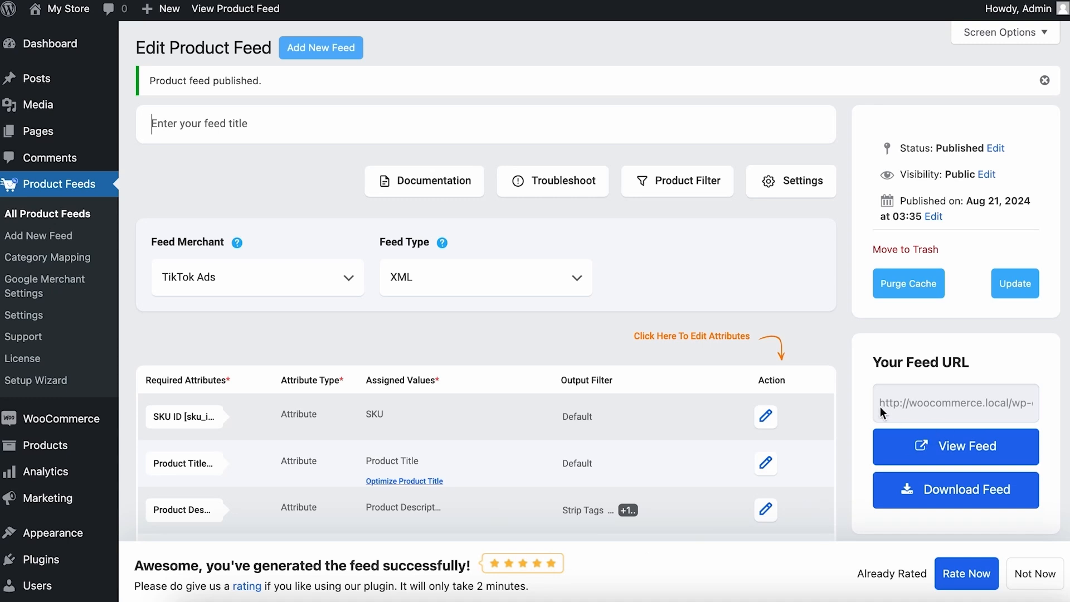
View the generated XML feed and look through its product items
scroll(780, 413, down, 2)
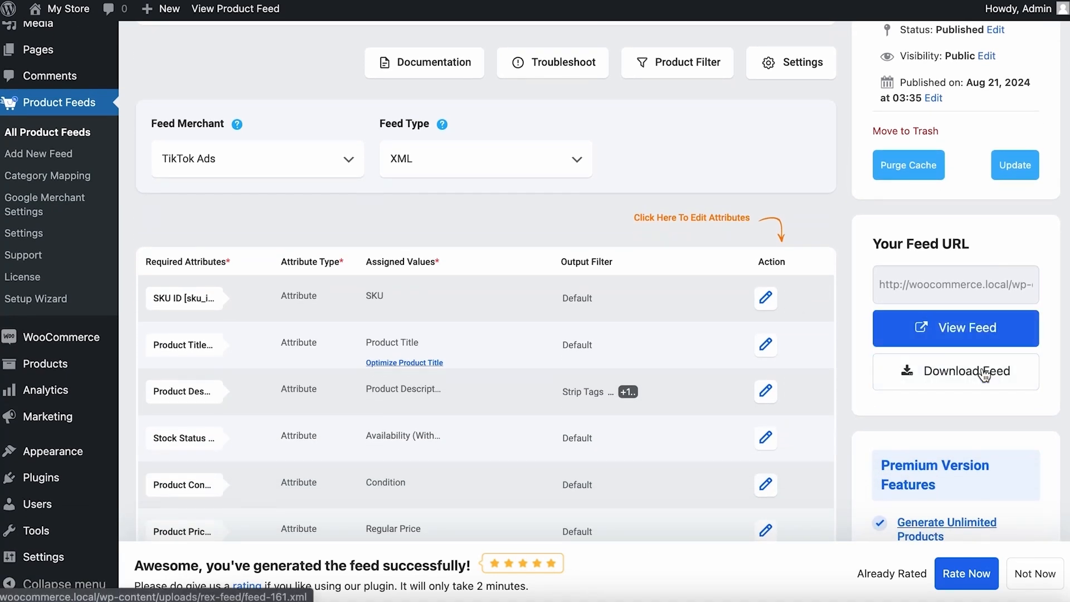
click(963, 328)
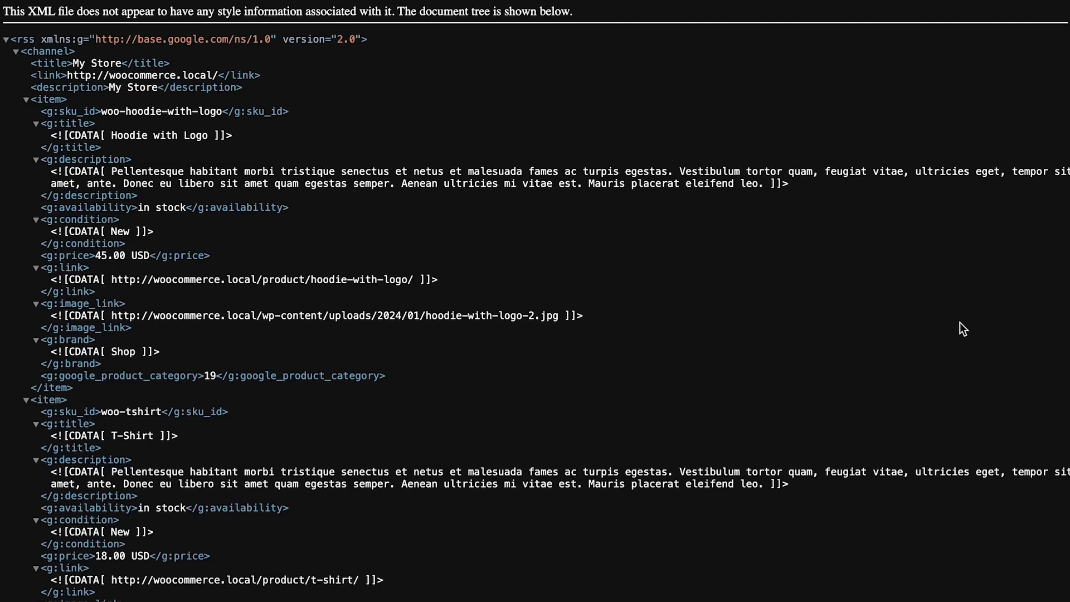
scroll(694, 369, down, 20)
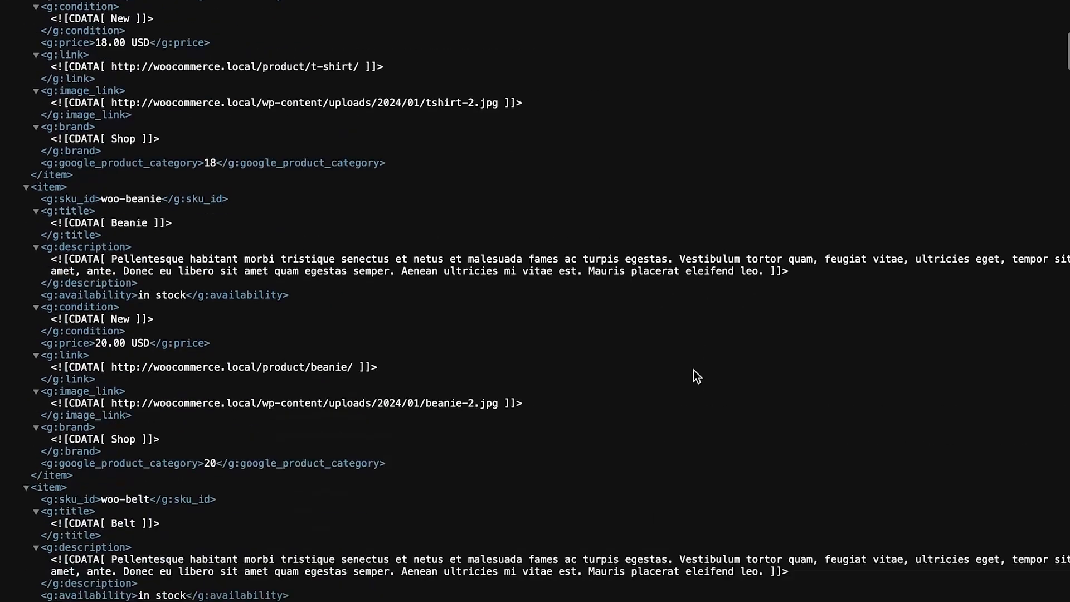
scroll(694, 371, down, 15)
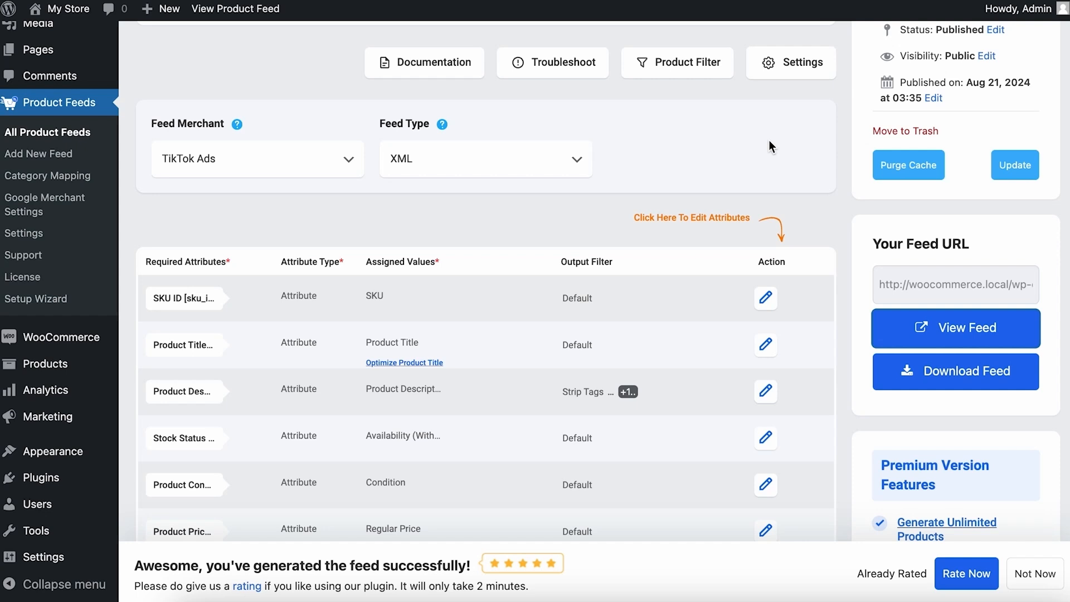
Add a custom product filter that includes products whose Product Title contains "winter", and close the filter settings
scroll(768, 139, up, 2)
click(688, 139)
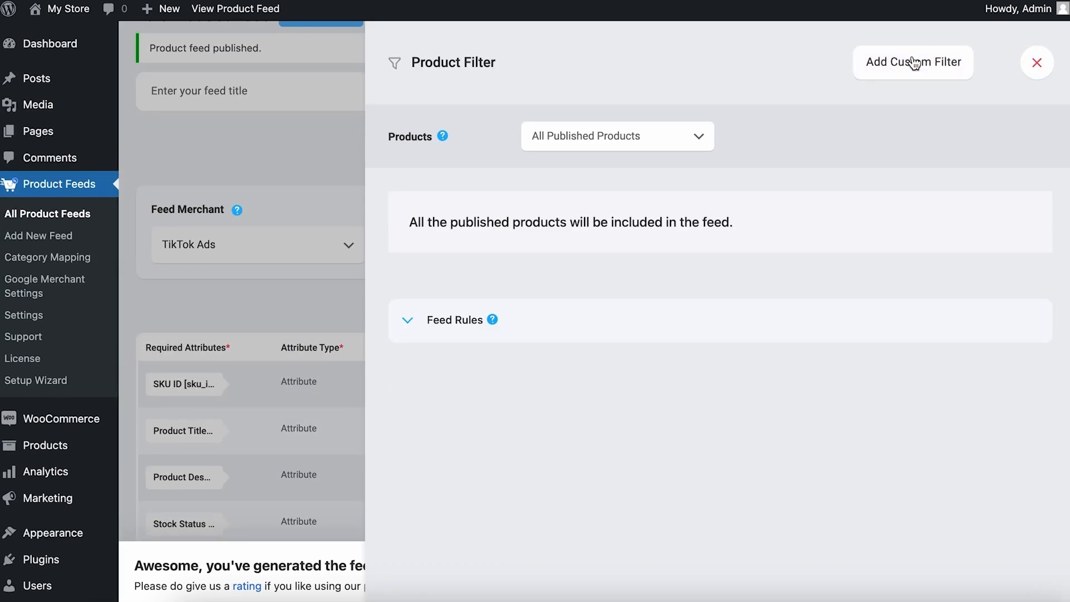
click(910, 60)
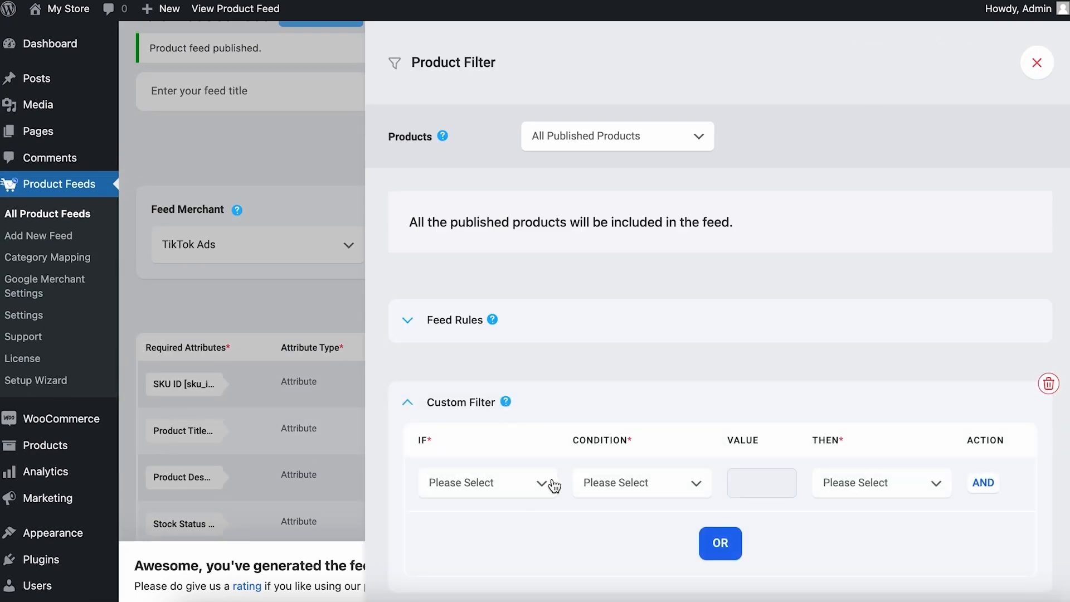
click(530, 487)
click(515, 293)
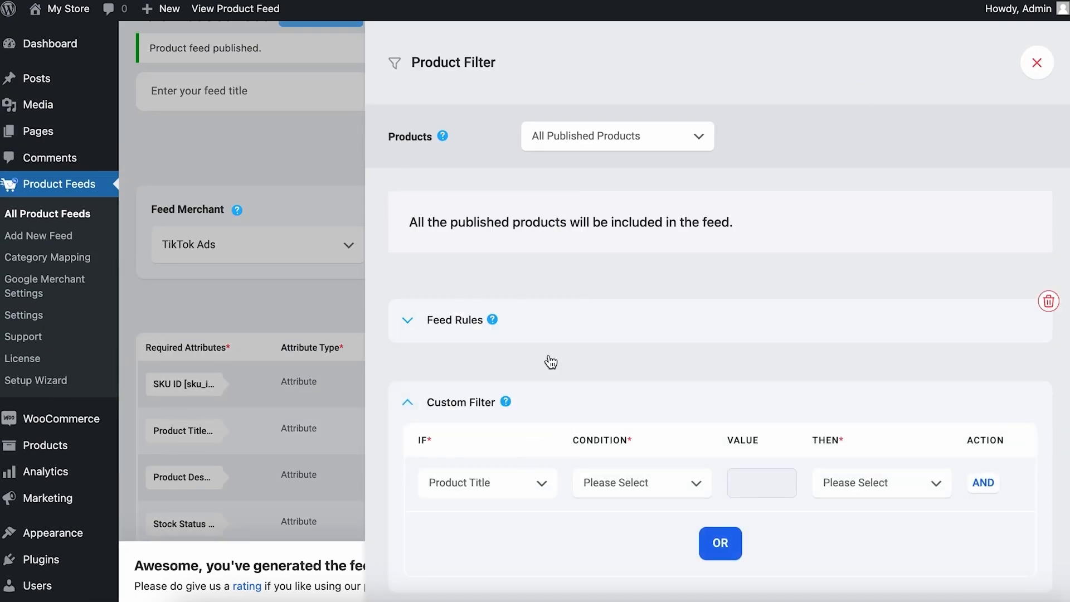
click(695, 483)
click(641, 262)
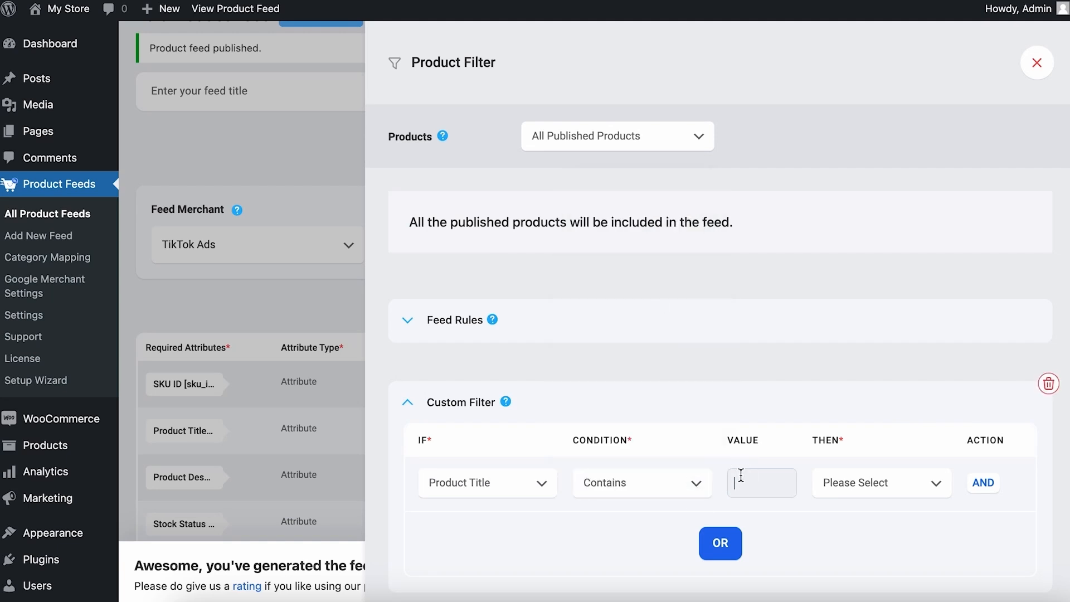
click(899, 483)
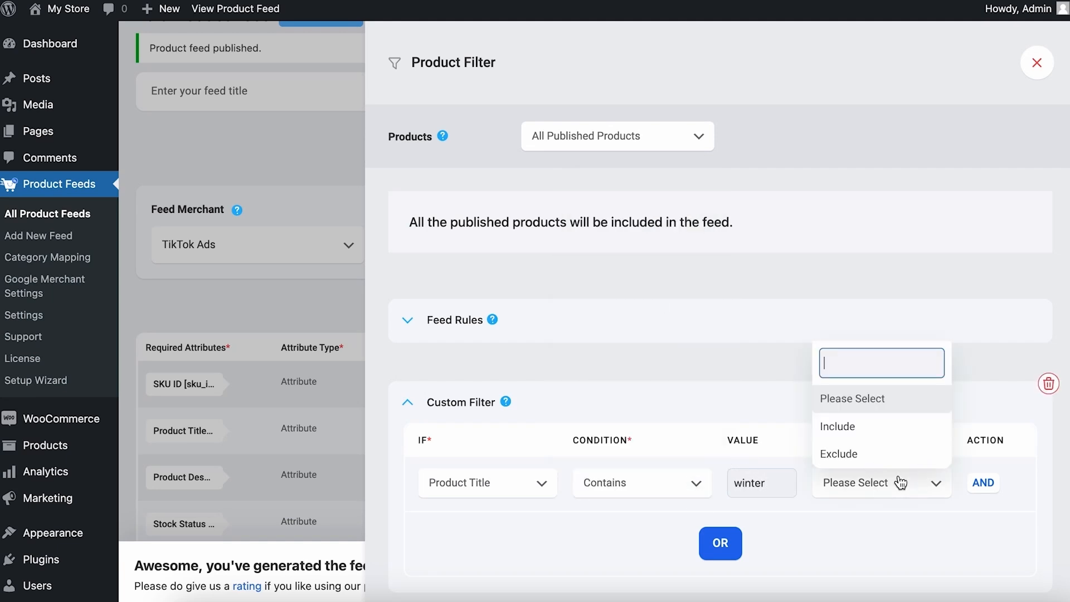
click(903, 438)
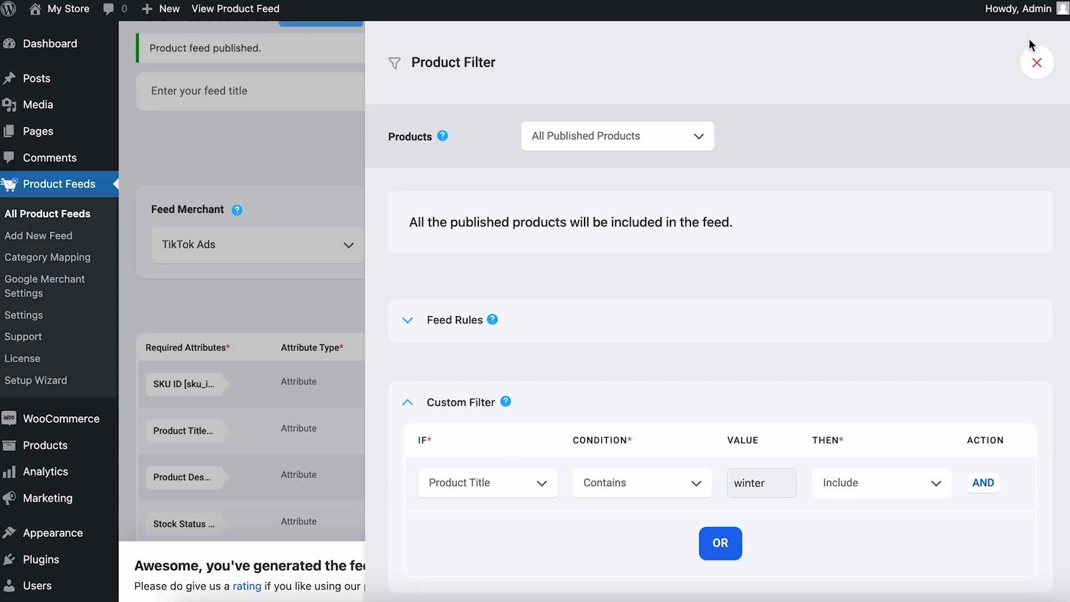
click(1035, 63)
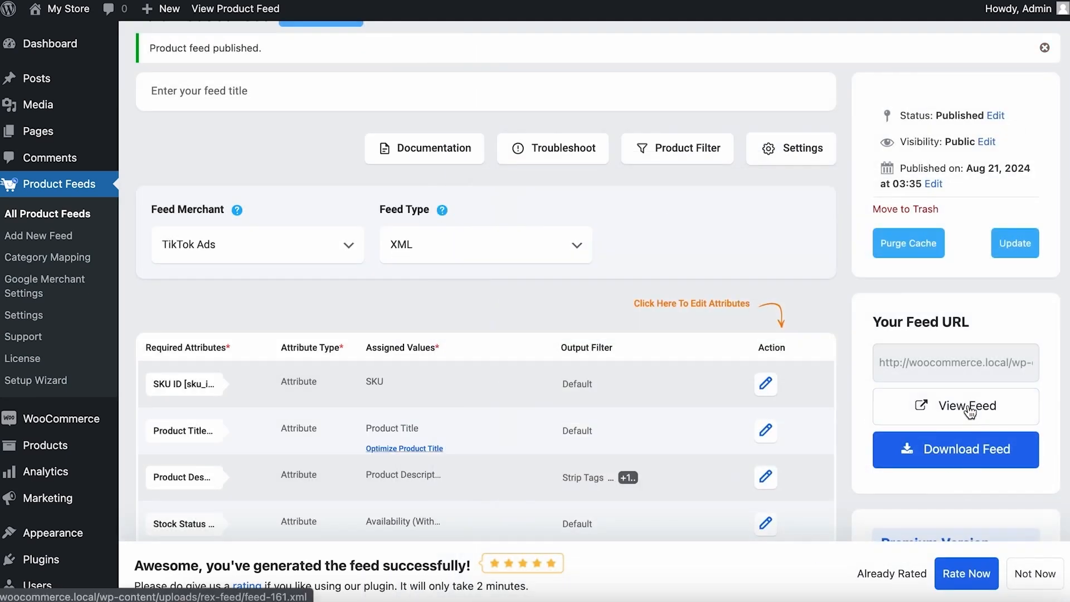
Update the TikTok Ads product feed with the new product filter
scroll(970, 411, down, 7)
click(800, 472)
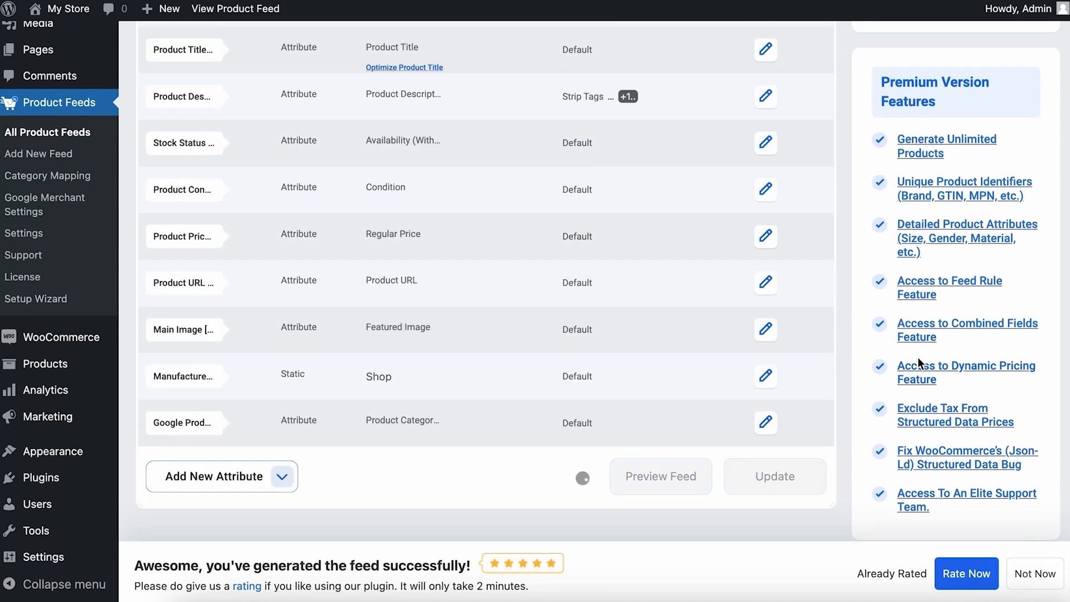
View the updated XML feed, search it for "Winter", and examine the matching product title
click(925, 446)
key(super+f)
text(Winte)
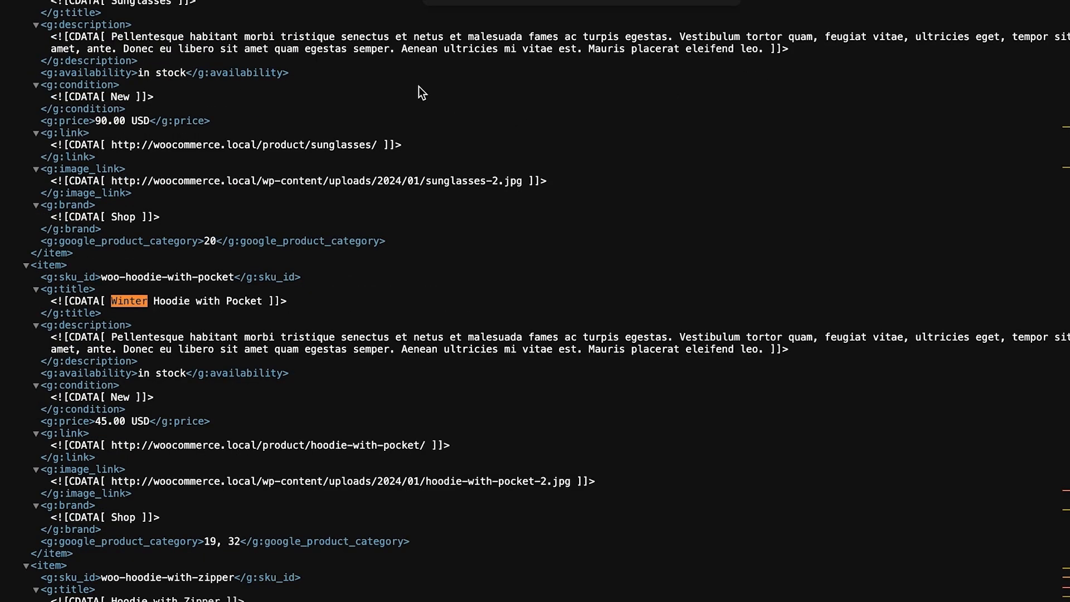
drag(112, 299, 267, 305)
scroll(532, 242, down, 4)
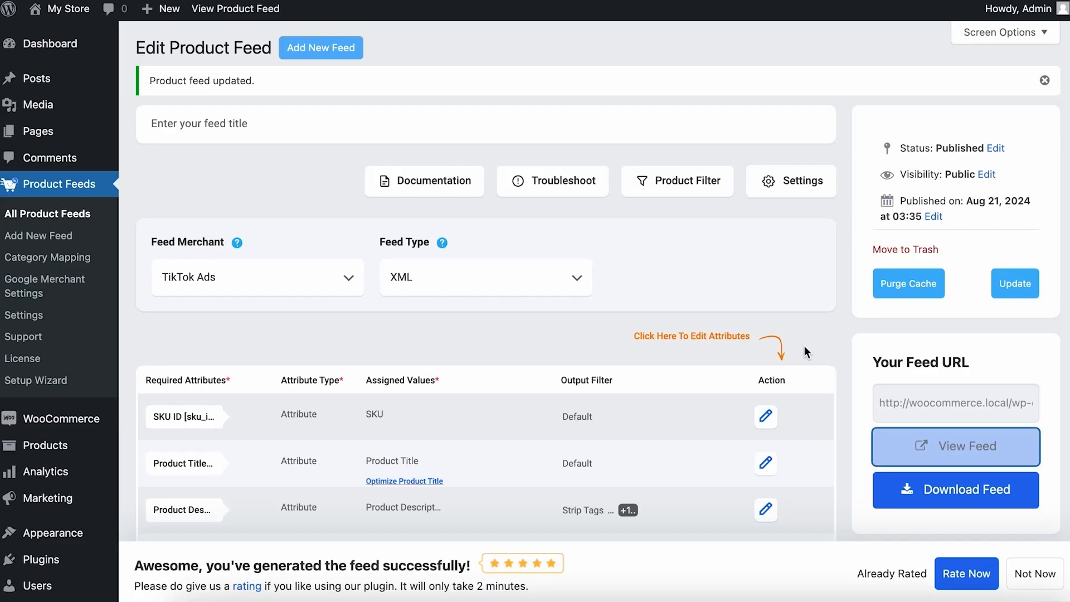
Add a feed rule in the product filter settings with the condition that Product Title contains "winter"
scroll(805, 346, down, 10)
scroll(801, 475, up, 10)
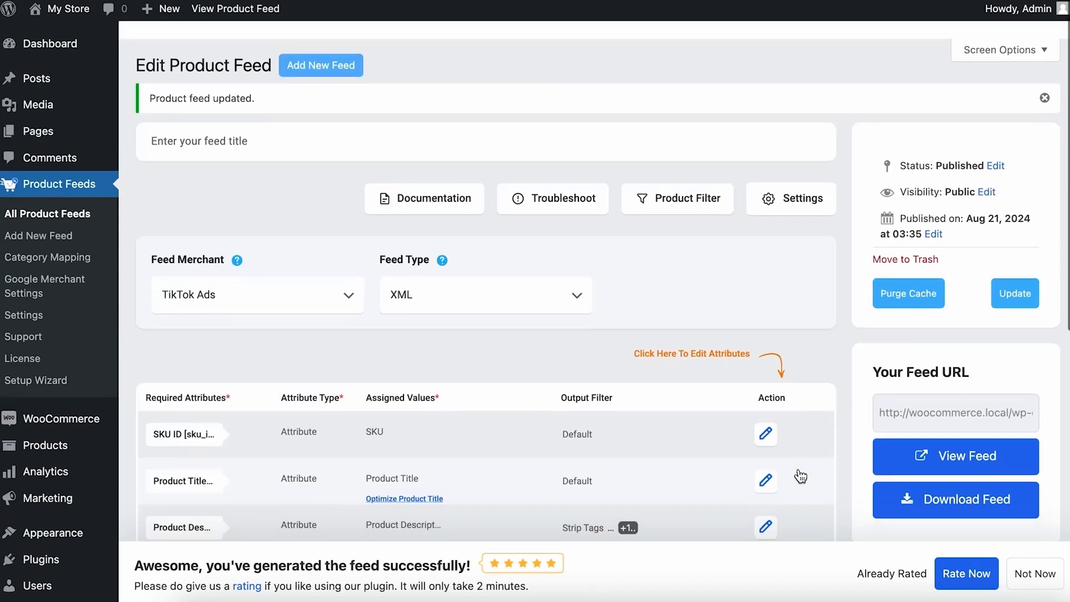
click(703, 189)
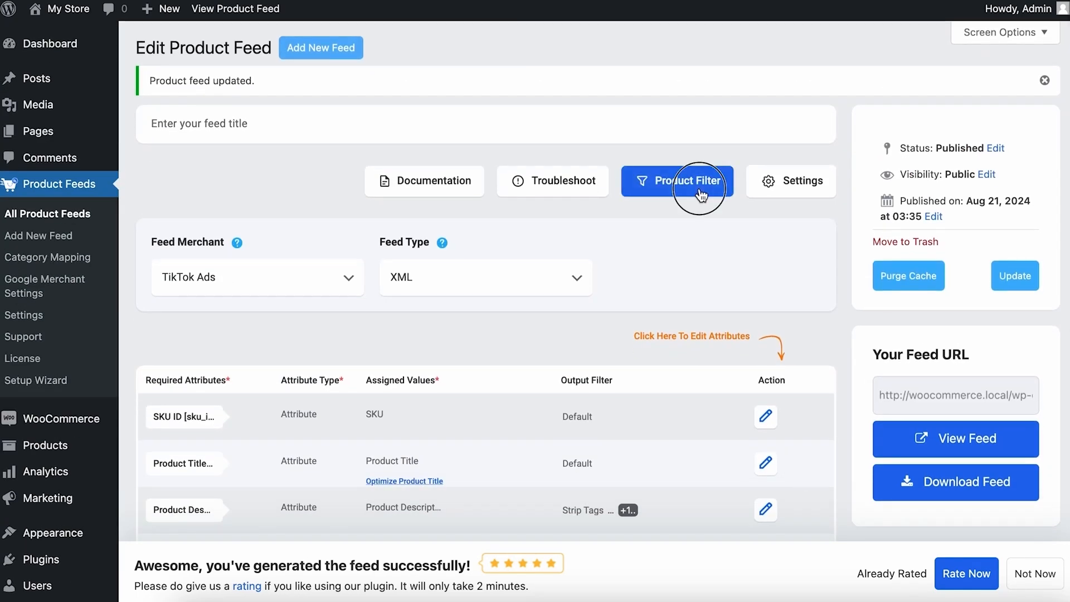
click(420, 321)
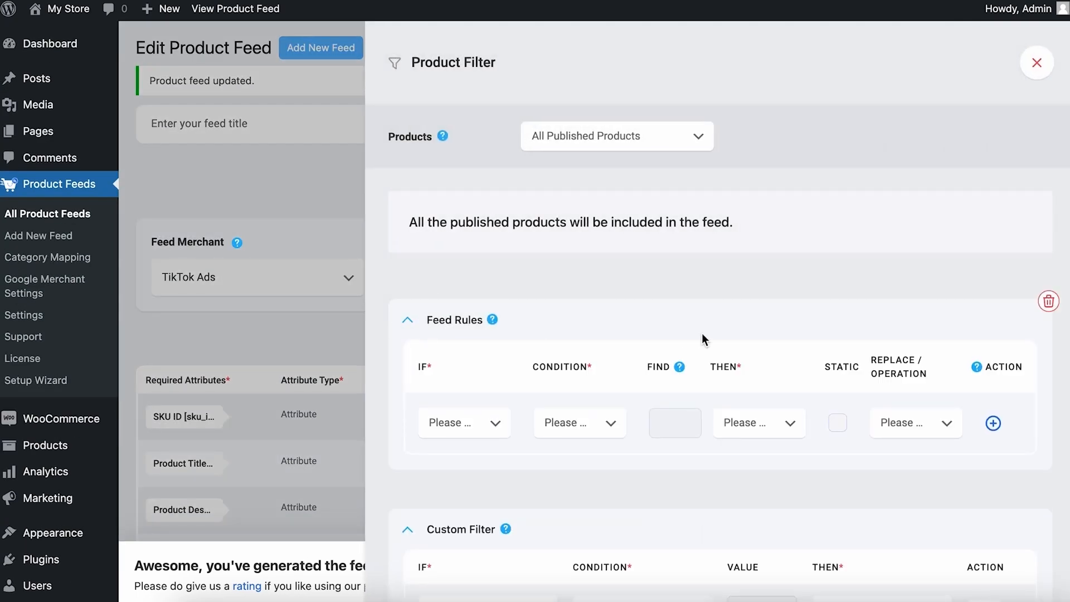
scroll(701, 333, down, 2)
click(474, 369)
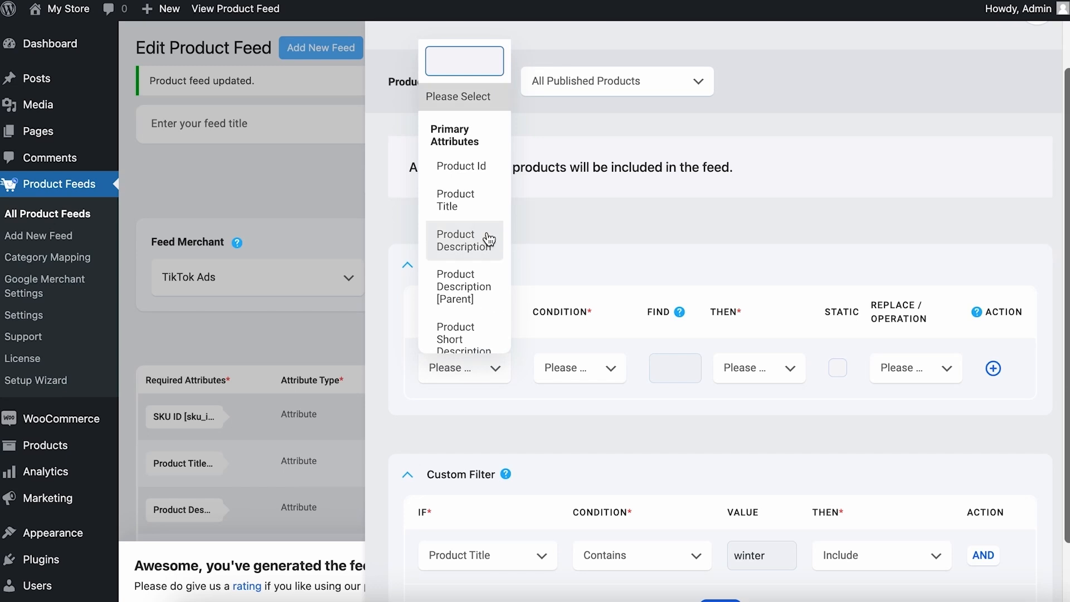
click(481, 203)
click(591, 370)
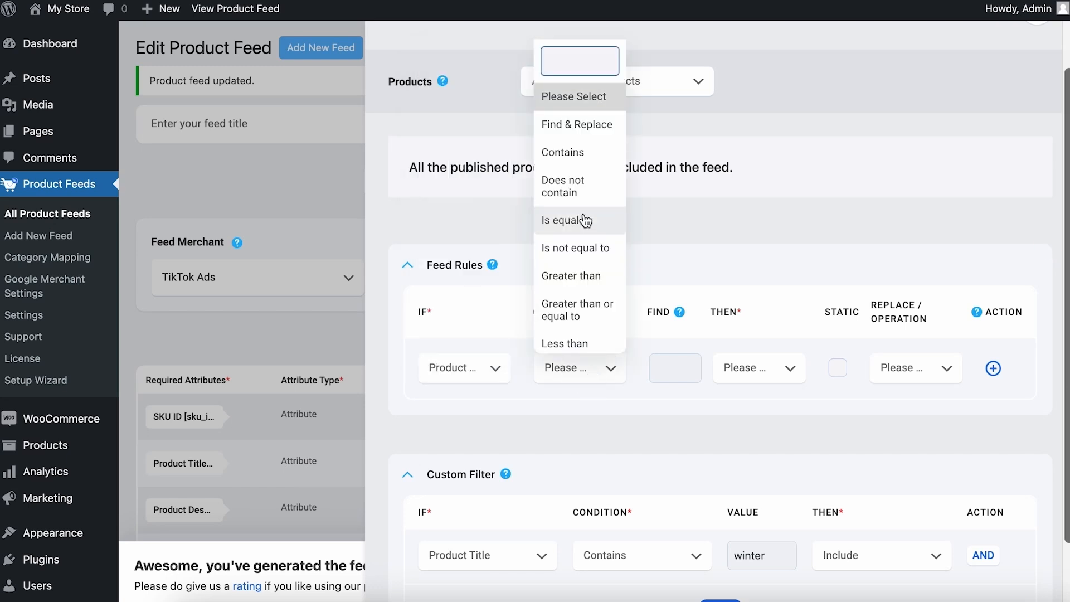
click(568, 153)
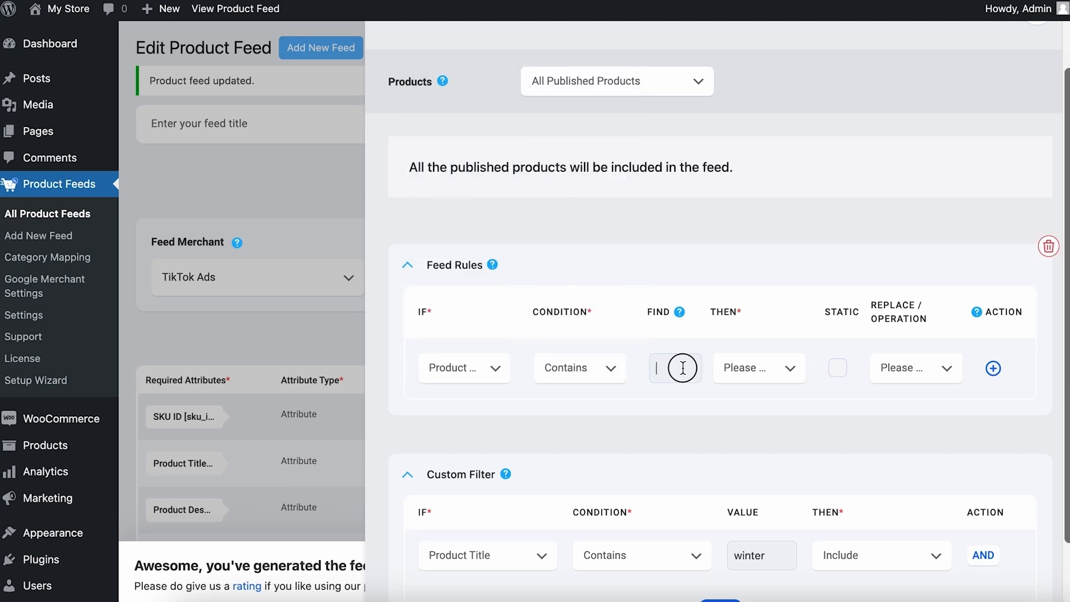
Choose the product attribute the feed rule changes and set Product Description as its replacement
click(790, 368)
click(769, 211)
click(900, 373)
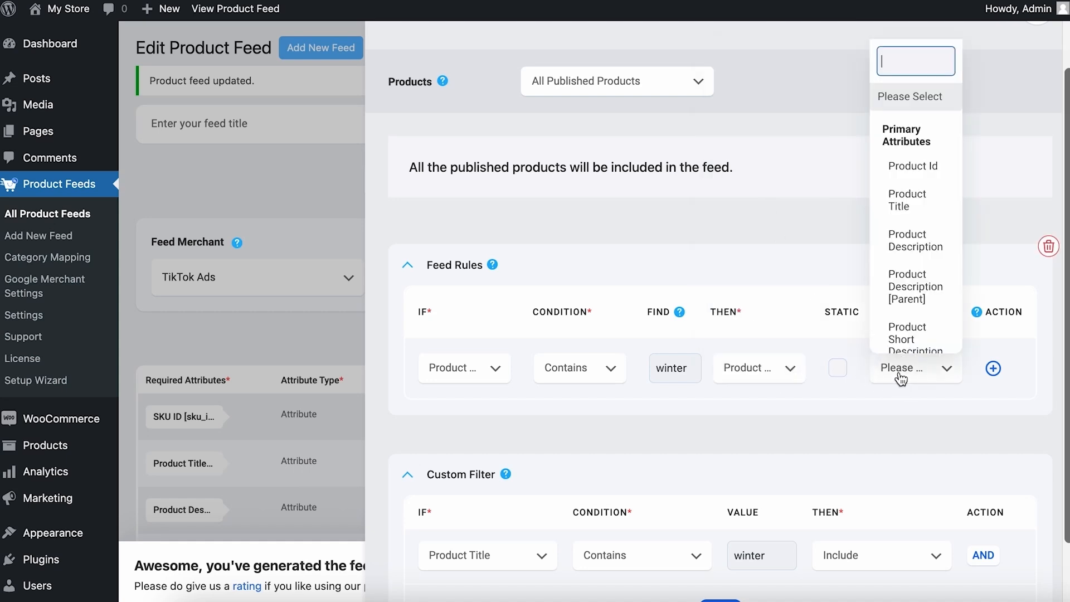
click(930, 250)
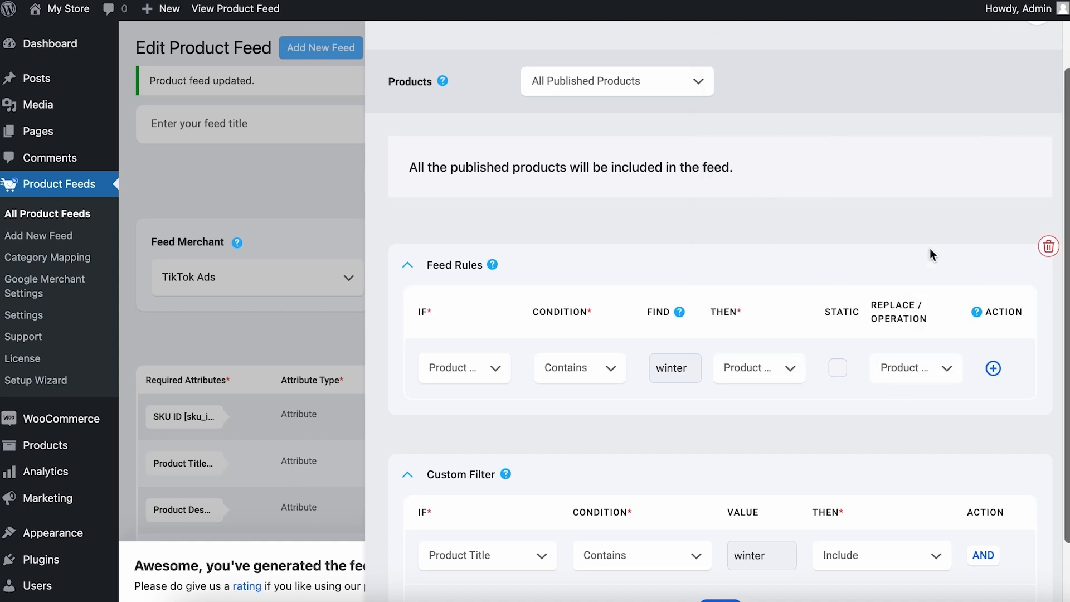
Switch the feed rule's replacement to a static value and close the product filter settings
click(836, 368)
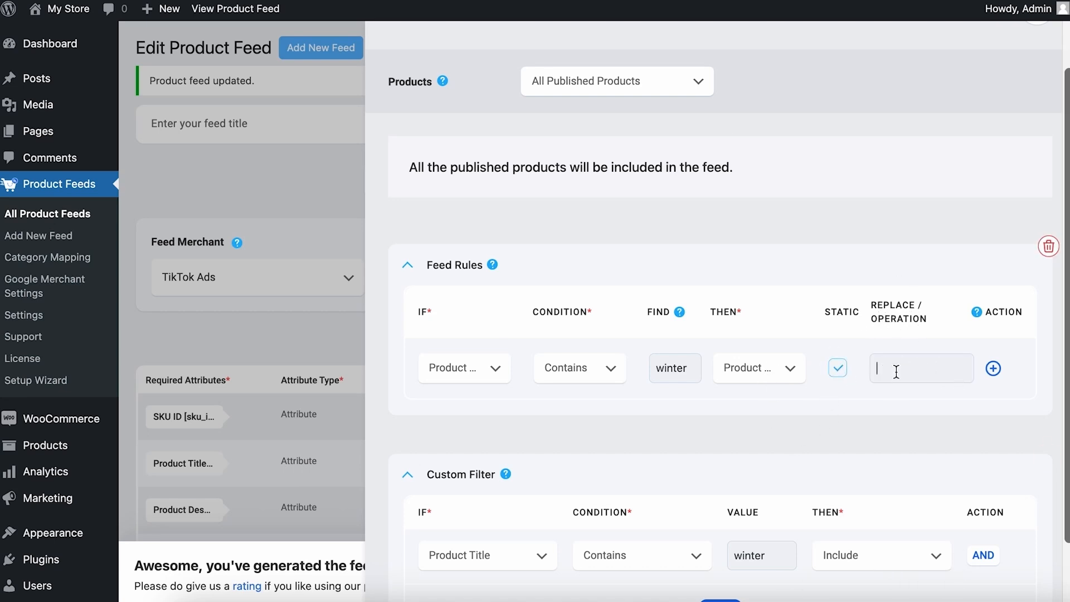
scroll(946, 250, up, 2)
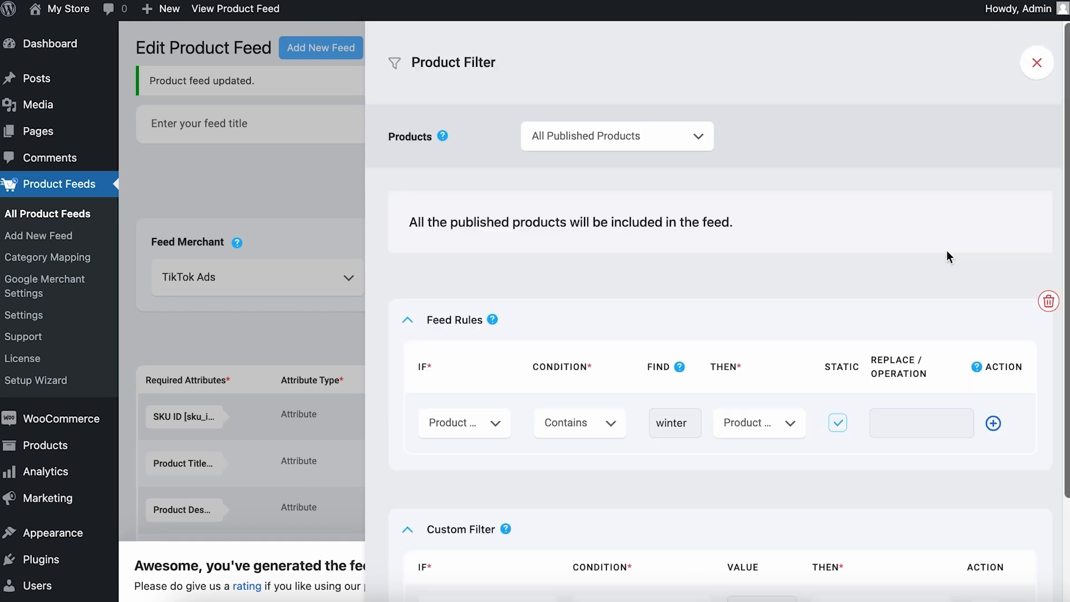
click(1034, 64)
scroll(810, 311, down, 9)
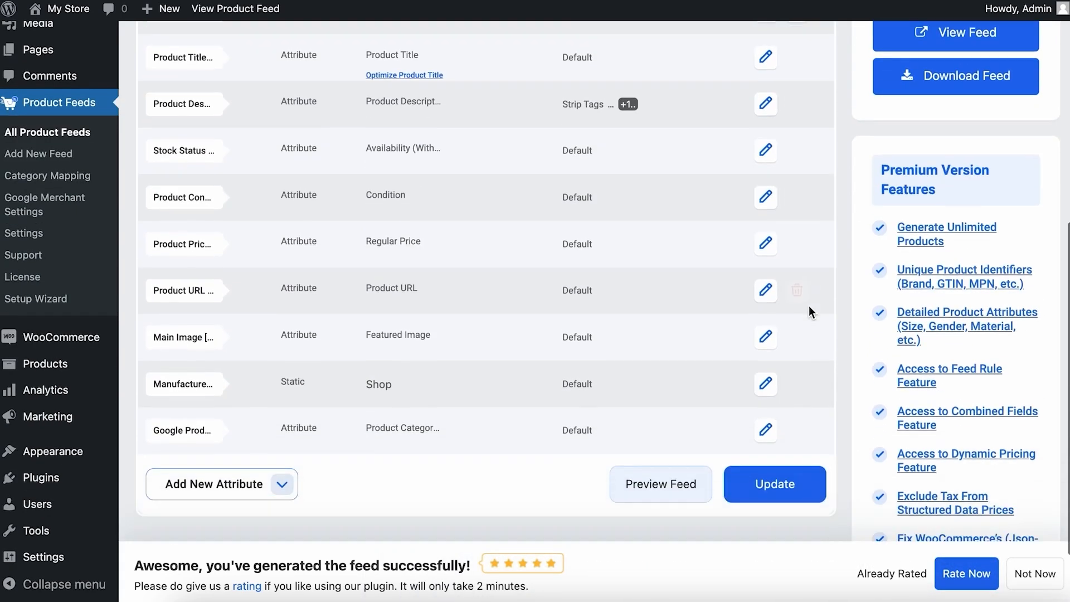